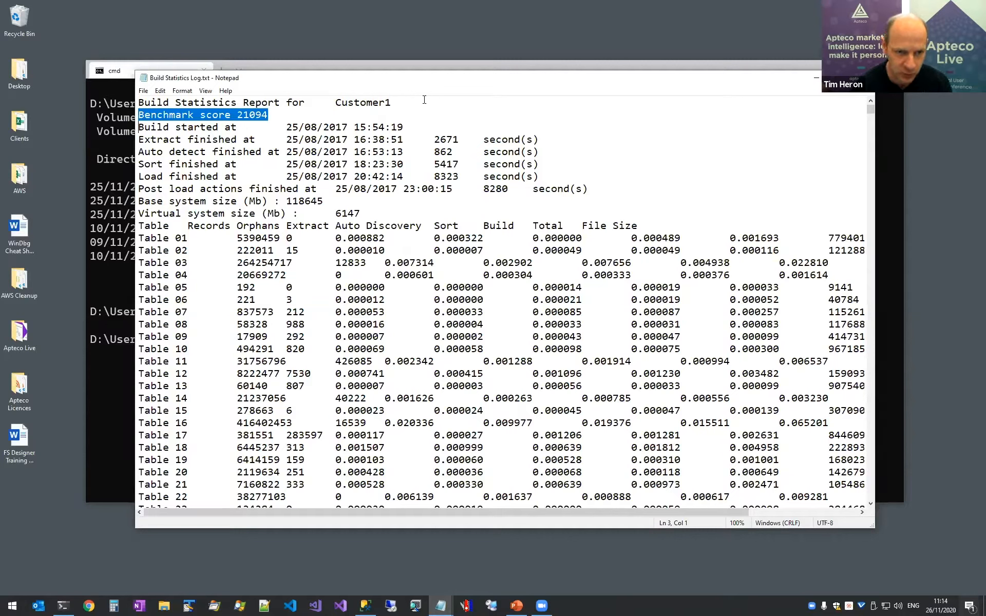
# Highlight the first build's stage timings, and the base and virtual system size lines beneath them
pyautogui.press('Right')
pyautogui.hotkey('shift', 'Down')
pyautogui.hotkey('shift', 'Down')
pyautogui.hotkey('shift', 'Down')
pyautogui.hotkey('shift', 'Down')
pyautogui.hotkey('shift', 'Down')
pyautogui.hotkey('shift', 'Down')
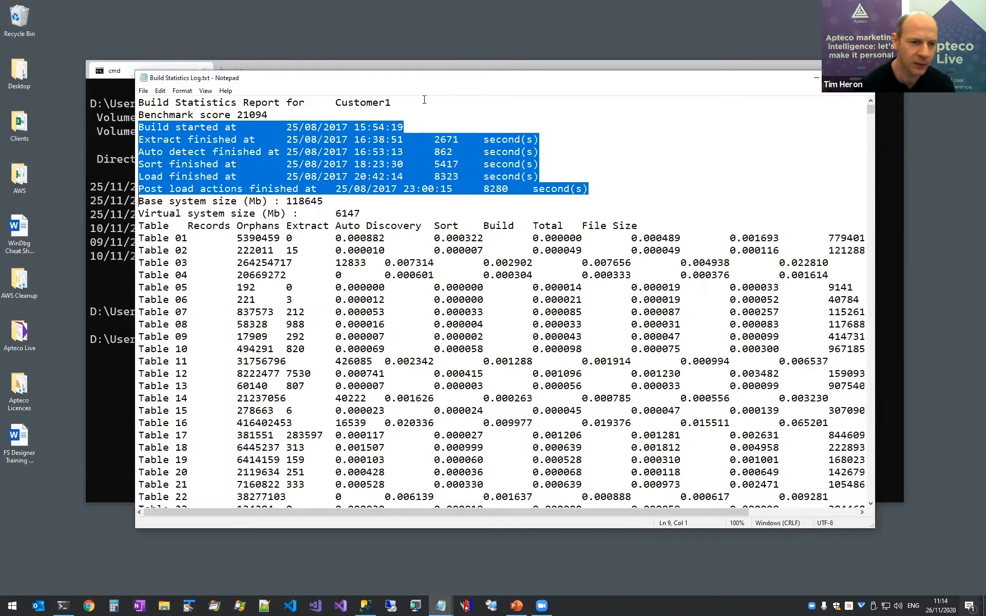
pyautogui.press('Right')
pyautogui.hotkey('shift', 'Down')
pyautogui.hotkey('shift', 'Down')
pyautogui.press('Right')
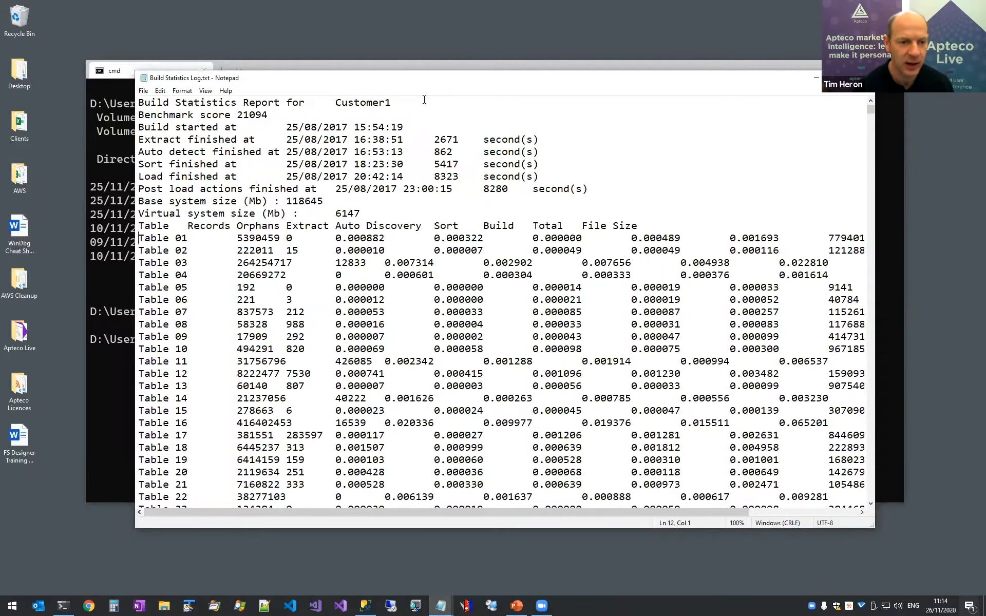
# Highlight the first build's per-table statistics from the column header line through Table 12
pyautogui.hotkey('shift', 'Down')
pyautogui.hotkey('shift', 'Down')
pyautogui.hotkey('shift', 'Down')
pyautogui.hotkey('shift', 'Down')
pyautogui.hotkey('shift', 'Down')
pyautogui.hotkey('shift', 'Down')
pyautogui.hotkey('shift', 'Down')
pyautogui.hotkey('shift', 'Down')
pyautogui.hotkey('shift', 'Down')
pyautogui.hotkey('shift', 'Down')
pyautogui.hotkey('shift', 'Down')
pyautogui.hotkey('shift', 'Down')
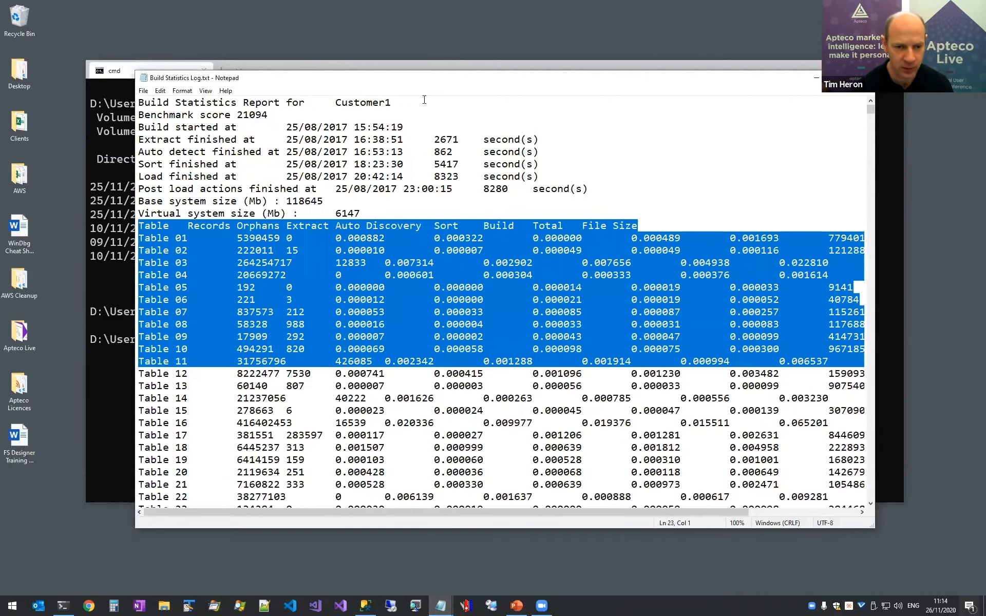
pyautogui.hotkey('shift', 'Down')
pyautogui.hotkey('shift', 'Down')
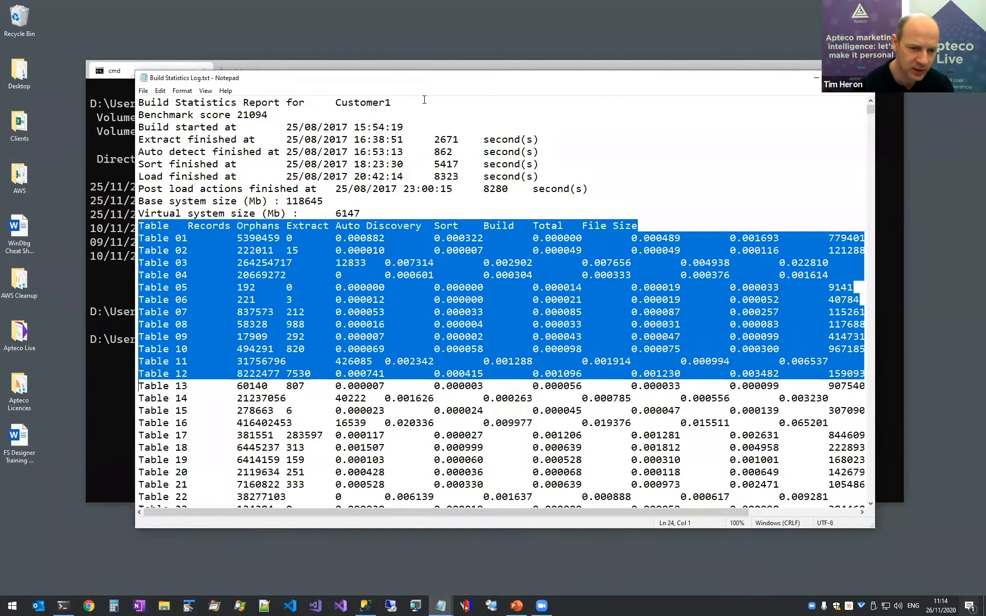
pyautogui.press('Up')
# Select and copy the per-table statistics of the last build in the log, from the column header line through the Total line
pyautogui.hotkey('ctrl', 'End')
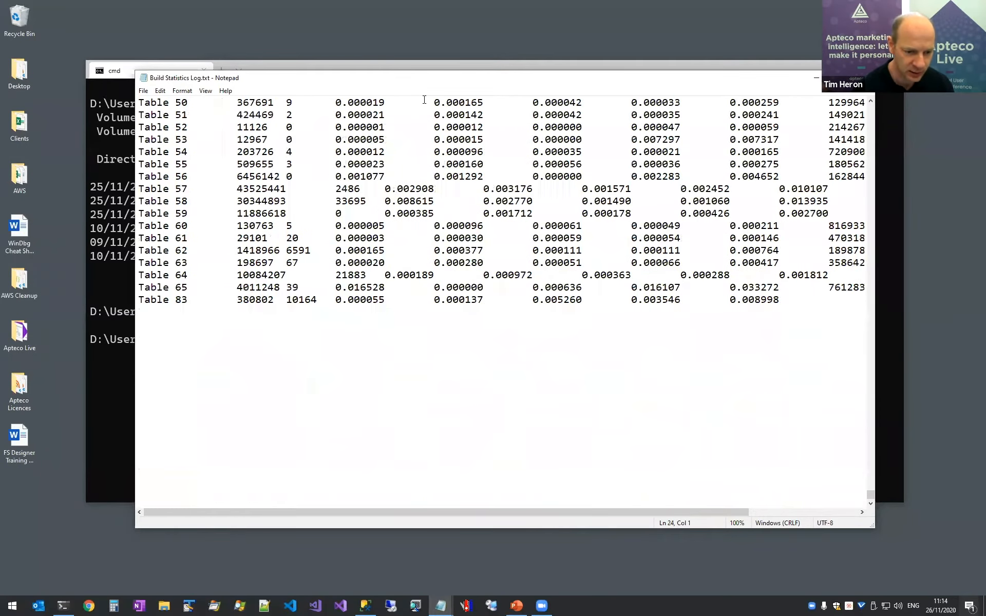
pyautogui.press('pageup')
pyautogui.press('pageup')
pyautogui.hotkey('ctrl', 'End')
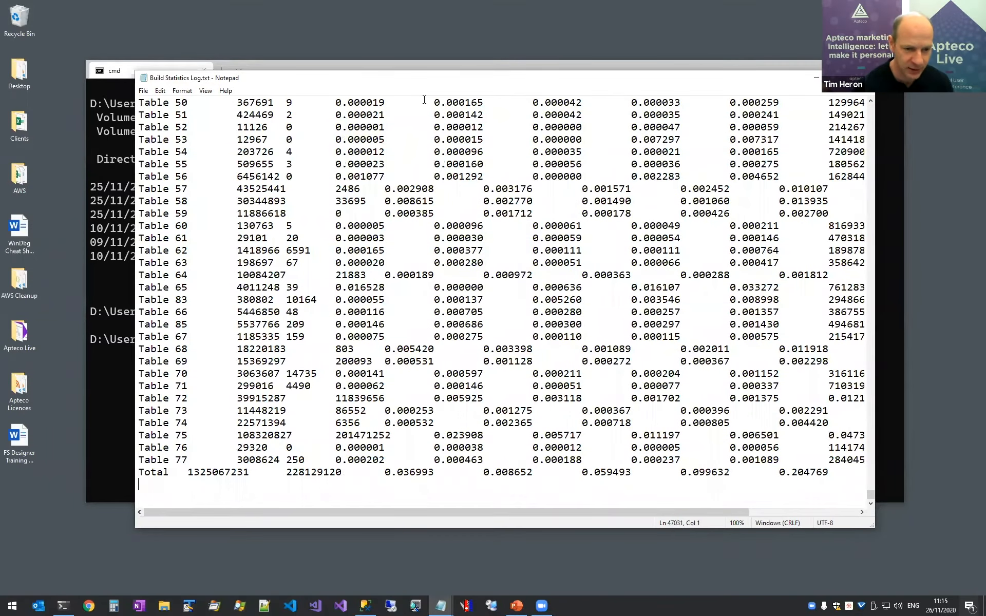
pyautogui.press('pageup')
pyautogui.press('pageup')
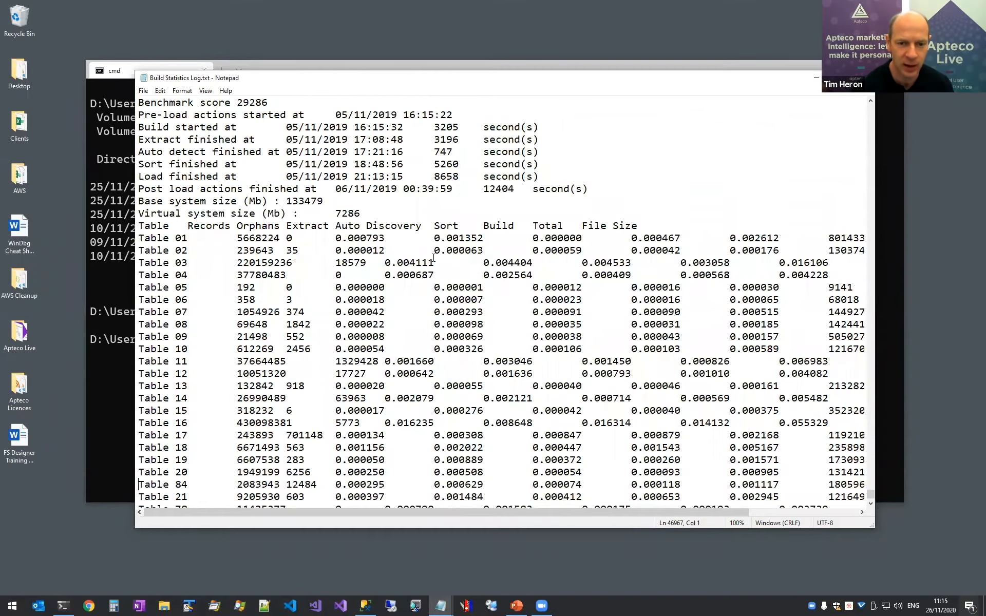
pyautogui.click(435, 219)
pyautogui.press('Down')
pyautogui.press('Home')
pyautogui.hotkey('shift', 'Down')
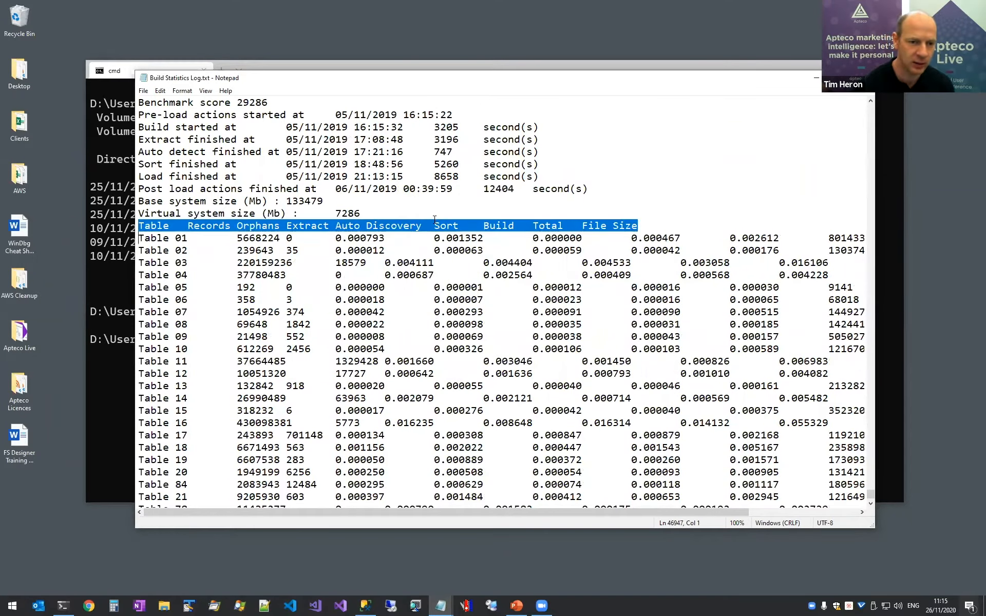
pyautogui.hotkey('shift', 'Down')
pyautogui.hotkey('shift', 'Down')
pyautogui.hotkey('shift', 'Down')
pyautogui.hotkey('shift', 'Down')
pyautogui.hotkey('shift', 'Down')
pyautogui.hotkey('shift', 'Down')
pyautogui.hotkey('shift', 'Down')
pyautogui.hotkey('shift', 'Down')
pyautogui.hotkey('shift', 'Down')
pyautogui.hotkey('shift', 'Down')
pyautogui.hotkey('shift', 'Down')
pyautogui.hotkey('shift', 'Down')
pyautogui.hotkey('shift', 'Down')
pyautogui.hotkey('shift', 'Down')
pyautogui.hotkey('shift', 'Down')
pyautogui.hotkey('shift', 'Down')
pyautogui.hotkey('shift', 'Down')
pyautogui.hotkey('shift', 'Down')
pyautogui.hotkey('shift', 'Down')
pyautogui.hotkey('shift', 'Down')
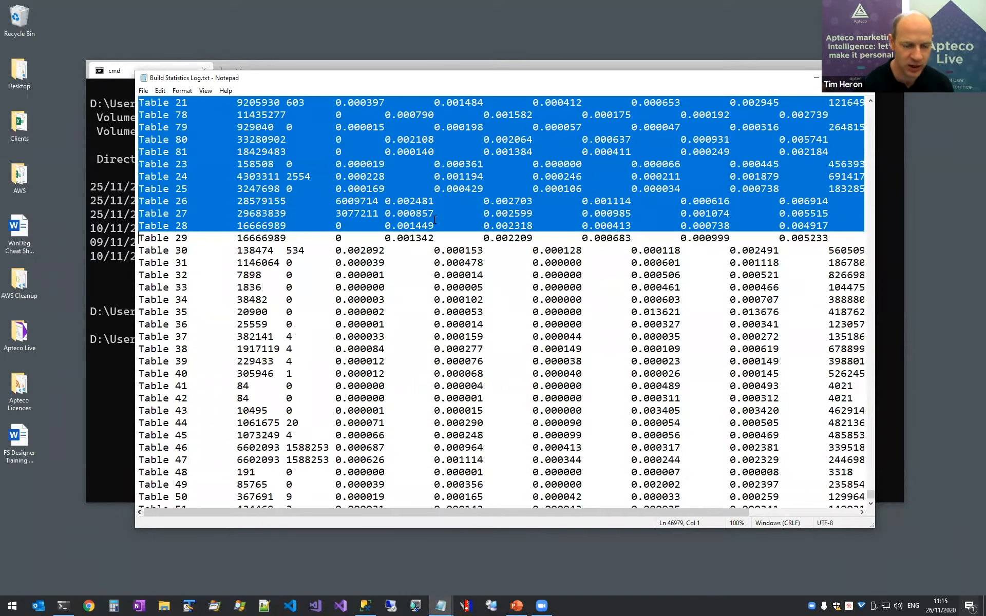
pyautogui.hotkey('shift', 'Down')
pyautogui.hotkey('shift', 'Down')
pyautogui.hotkey('shift', 'Down')
pyautogui.hotkey('shift', 'Down')
pyautogui.hotkey('shift', 'Down')
pyautogui.hotkey('shift', 'Down')
pyautogui.hotkey('shift', 'Down')
pyautogui.hotkey('shift', 'Down')
pyautogui.hotkey('shift', 'Down')
pyautogui.hotkey('shift', 'Down')
pyautogui.hotkey('shift', 'Down')
pyautogui.hotkey('shift', 'Down')
pyautogui.hotkey('shift', 'Down')
pyautogui.hotkey('shift', 'Down')
pyautogui.hotkey('shift', 'Down')
pyautogui.hotkey('shift', 'Down')
pyautogui.hotkey('shift', 'Down')
pyautogui.hotkey('shift', 'Down')
pyautogui.hotkey('shift', 'Down')
pyautogui.hotkey('shift', 'Down')
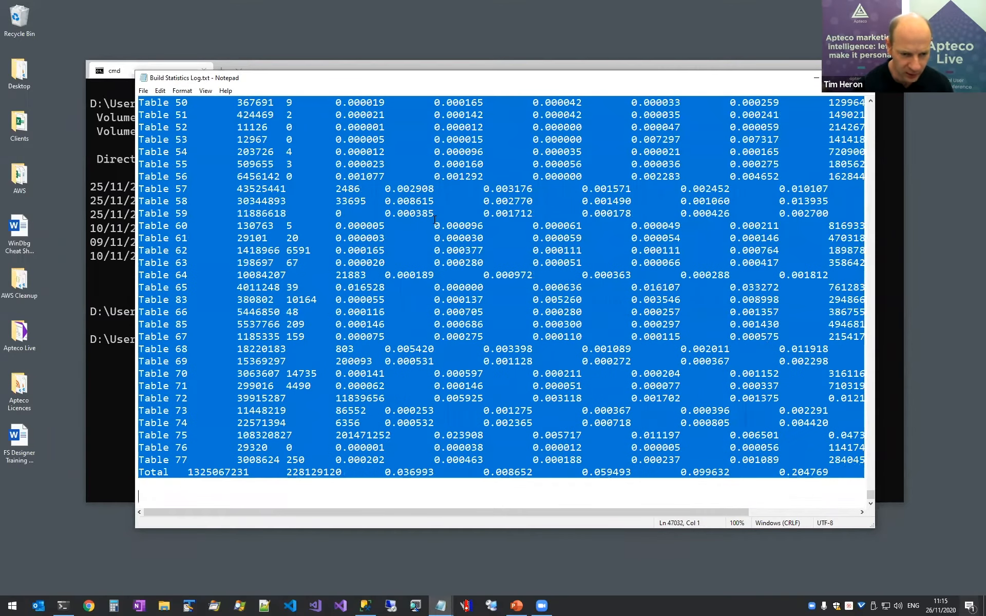
pyautogui.hotkey('shift', 'Up')
# Paste the copied table statistics at cell A1 of a new blank workbook in Excel, shown in a maximized window
pyautogui.press('super')
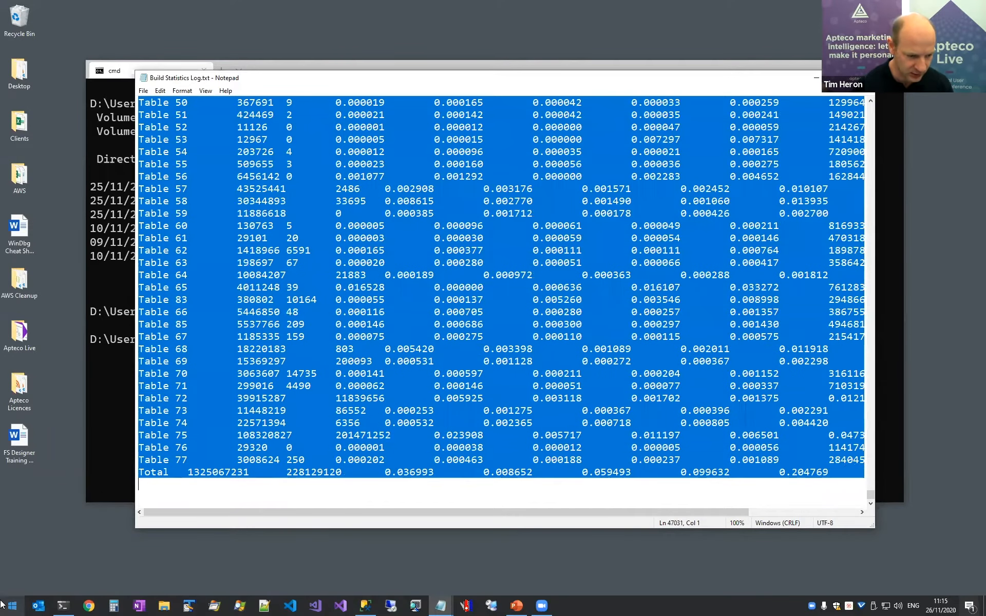
pyautogui.write('exce')
pyautogui.click(67, 323)
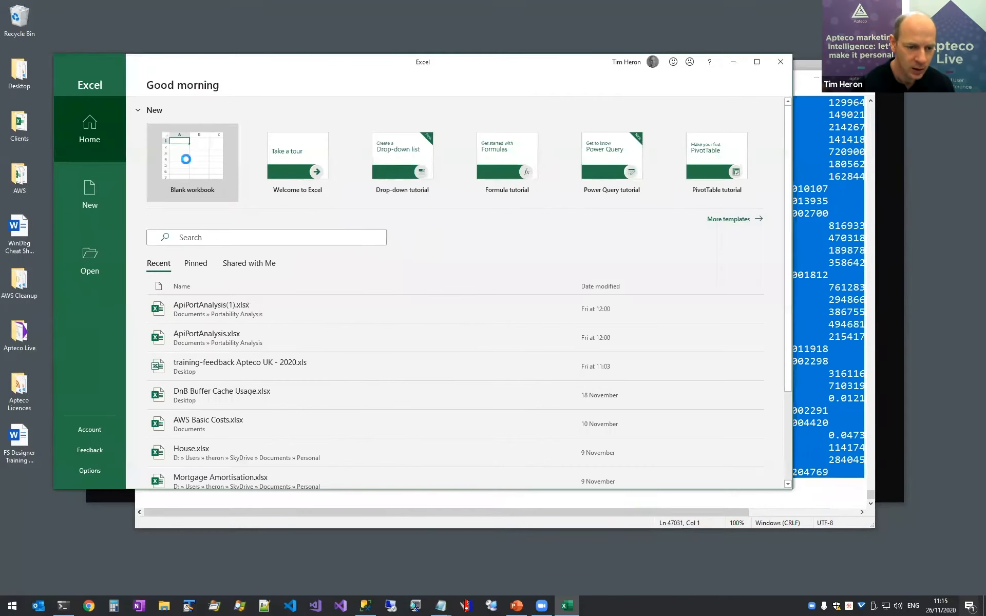
pyautogui.click(186, 162)
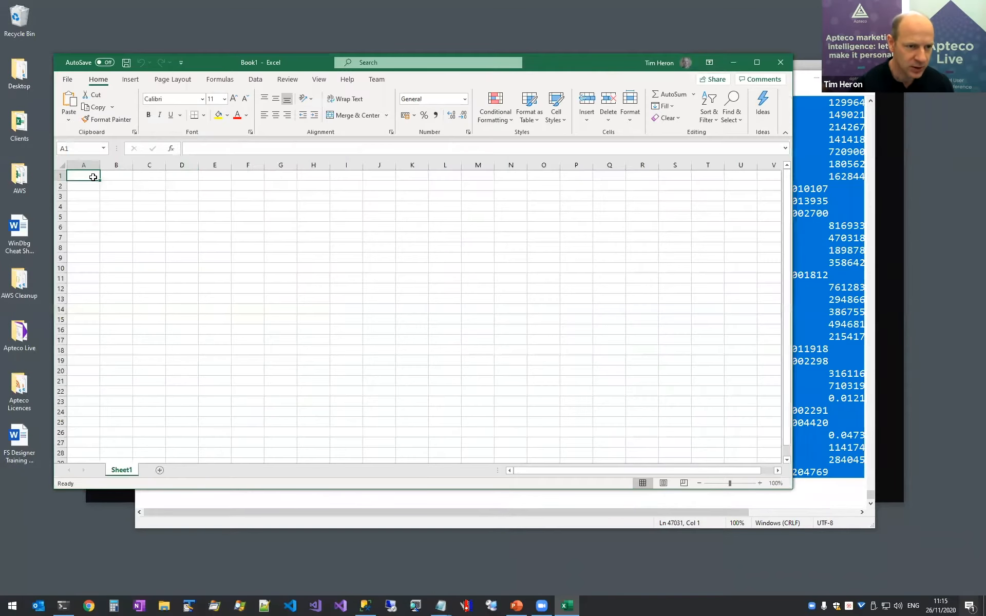
pyautogui.hotkey('ctrl', 'v')
pyautogui.click(756, 62)
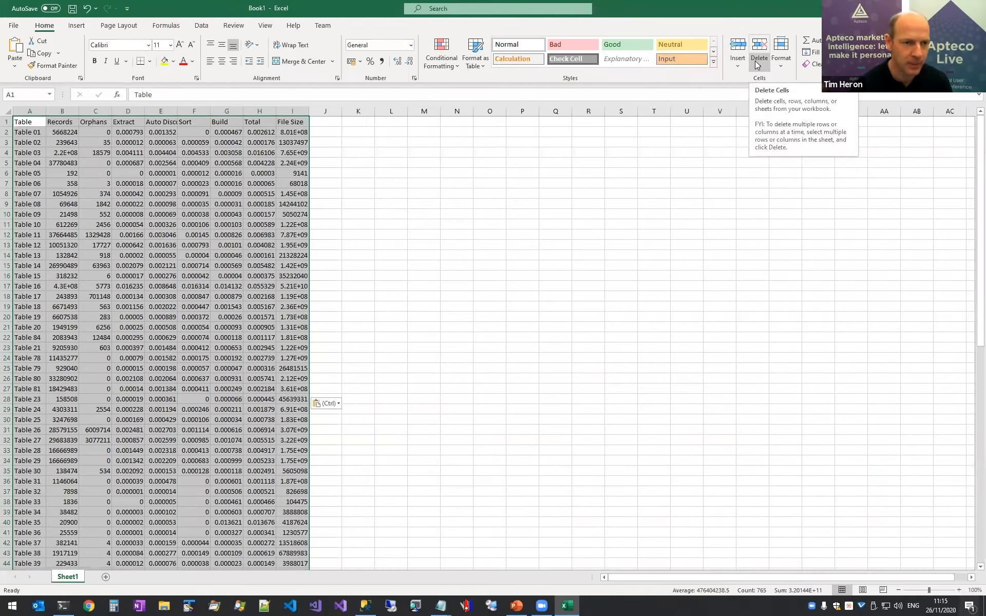
# Auto-fit the Table column and zoom the worksheet to 130%
pyautogui.doubleClick(46, 111)
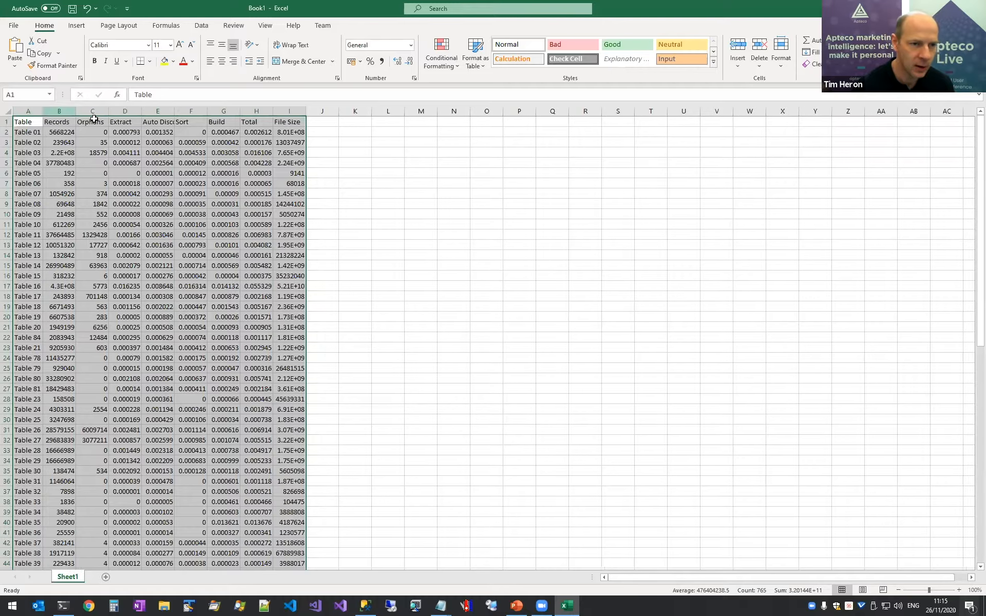
pyautogui.click(959, 591)
pyautogui.click(959, 591)
pyautogui.click(959, 592)
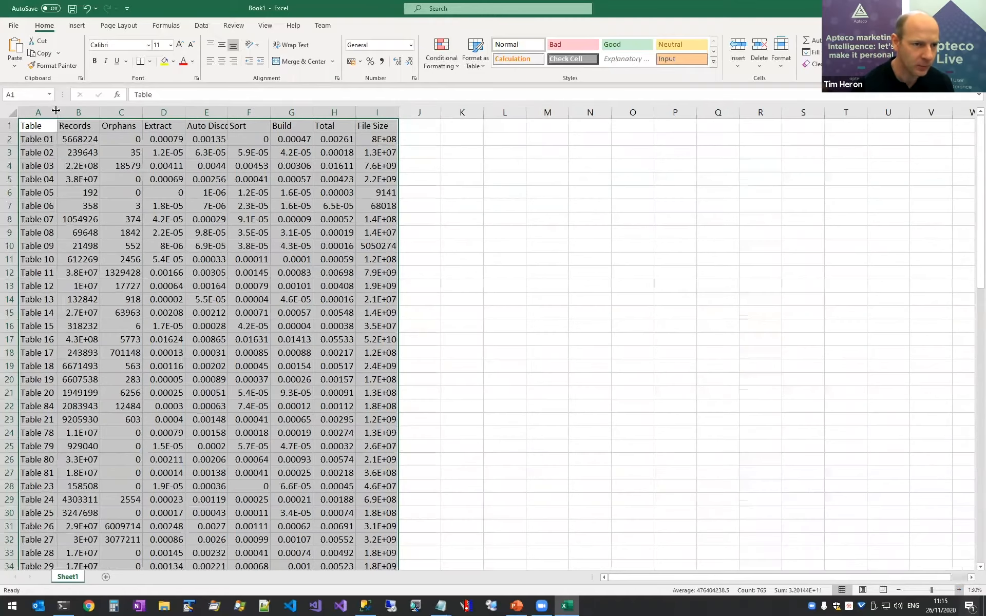
# Widen the Table column, and widen the Records and Orphans columns so their full numbers fit
pyautogui.moveTo(57, 112); pyautogui.dragTo(475, 113)
pyautogui.click(199, 124)
pyautogui.click(201, 127)
pyautogui.moveTo(176, 124); pyautogui.dragTo(470, 124)
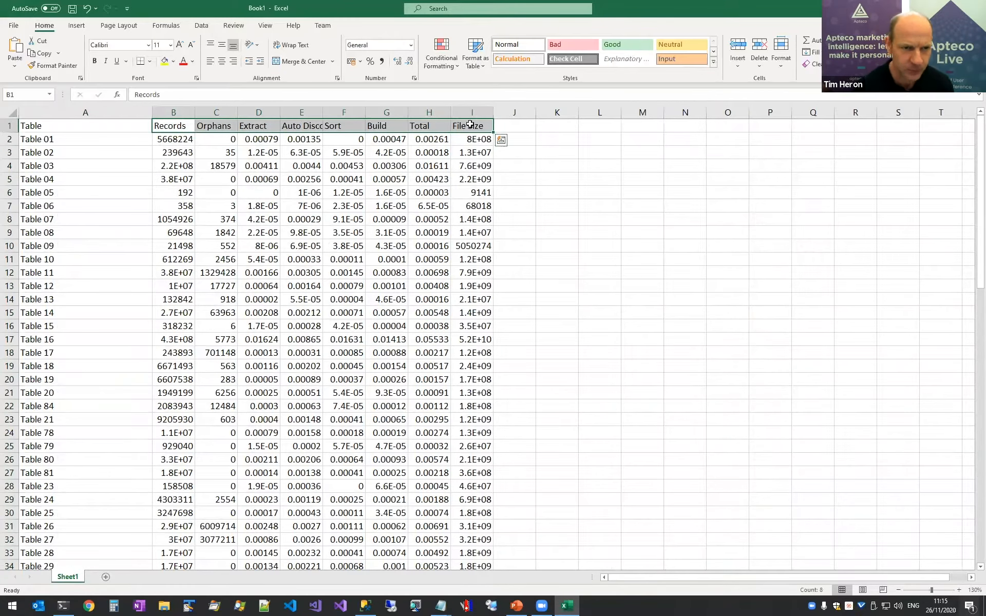
pyautogui.moveTo(186, 109); pyautogui.dragTo(276, 105)
# Format the Records and Orphans values in B2:C31 with thousands separators and no decimal places
pyautogui.click(222, 138)
pyautogui.scroll(-1, 302, 342)
pyautogui.scroll(1, 302, 342)
pyautogui.keyDown('shift'); pyautogui.click(297, 526); pyautogui.keyUp('shift')
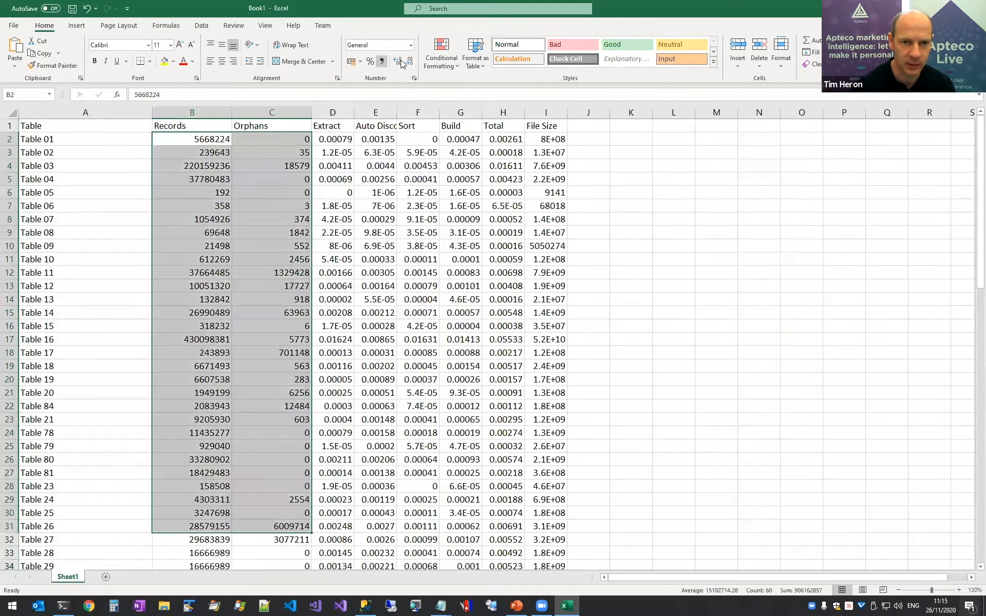
pyautogui.click(382, 61)
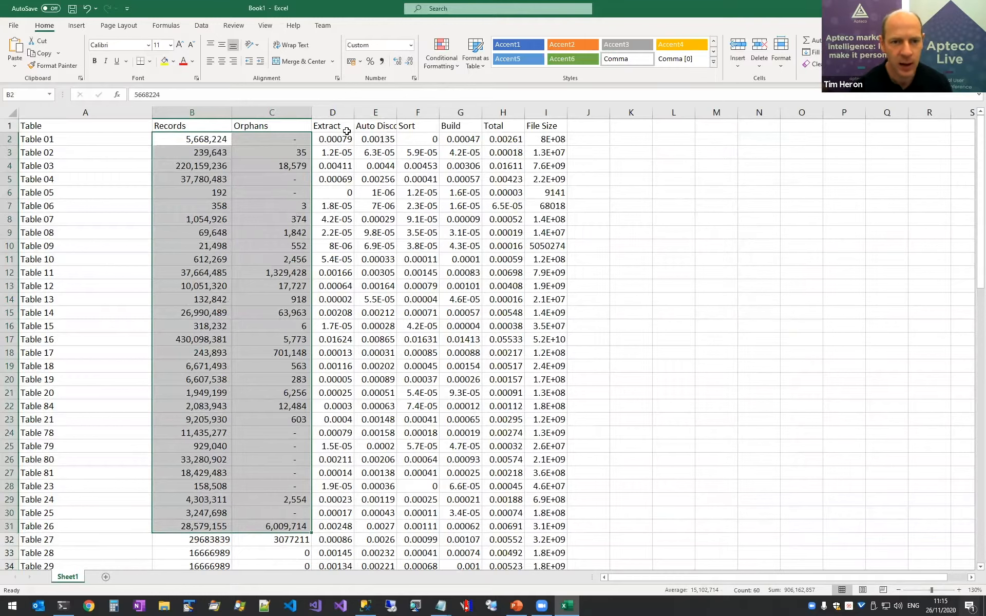
# Widen the Extract, Auto Discovery, Sort, Build and Total columns to one equal width that fits six decimals
pyautogui.doubleClick(355, 112)
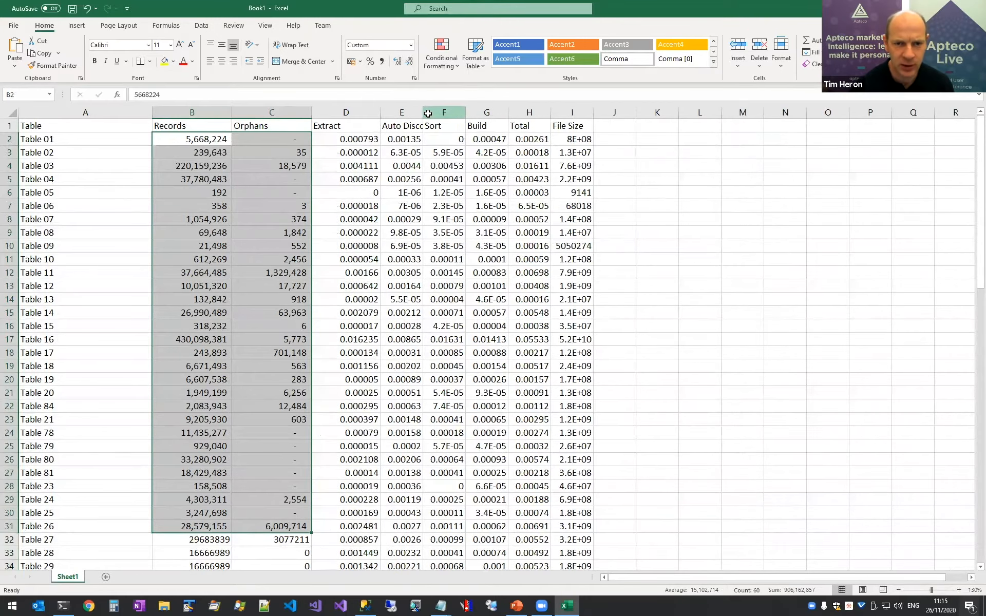
pyautogui.click(445, 113)
pyautogui.moveTo(368, 113); pyautogui.dragTo(532, 112)
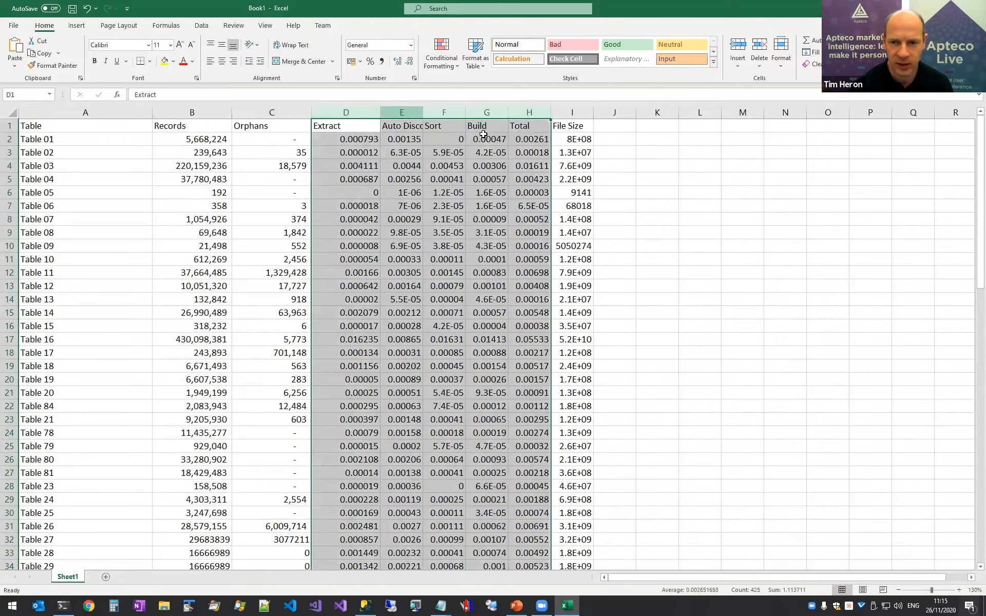
pyautogui.moveTo(380, 112); pyautogui.dragTo(409, 113)
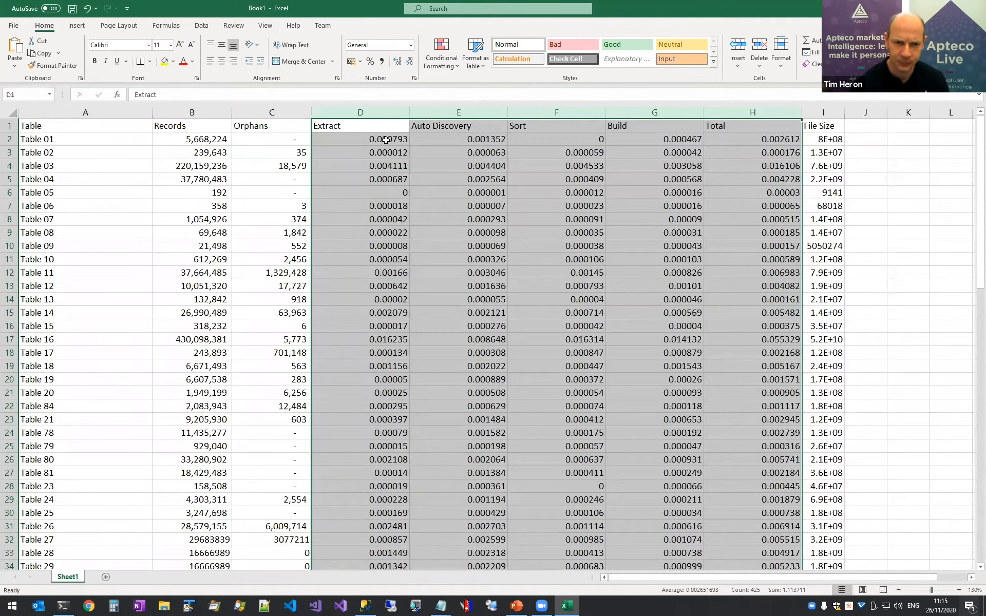
# Format the values in D2:H85, from Extract to Total, as Time
pyautogui.click(396, 140)
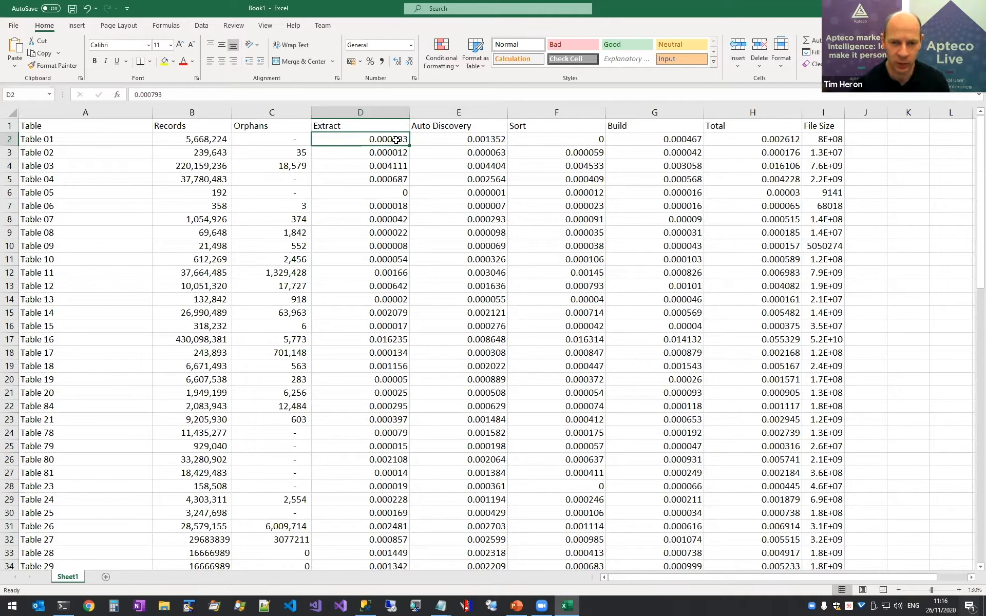
pyautogui.hotkey('shift', 'Right')
pyautogui.hotkey('shift', 'Right')
pyautogui.hotkey('shift', 'Right')
pyautogui.hotkey('shift', 'Right')
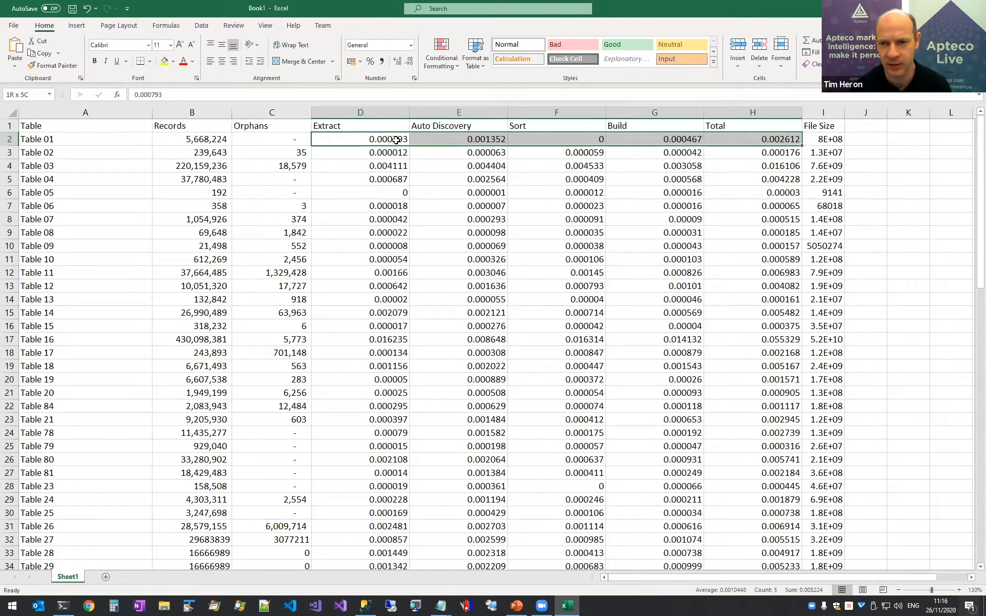
pyautogui.hotkey('shift', 'Down')
pyautogui.hotkey('shift', 'Down')
pyautogui.hotkey('shift', 'Down')
pyautogui.hotkey('shift', 'pagedown')
pyautogui.hotkey('shift', 'pagedown')
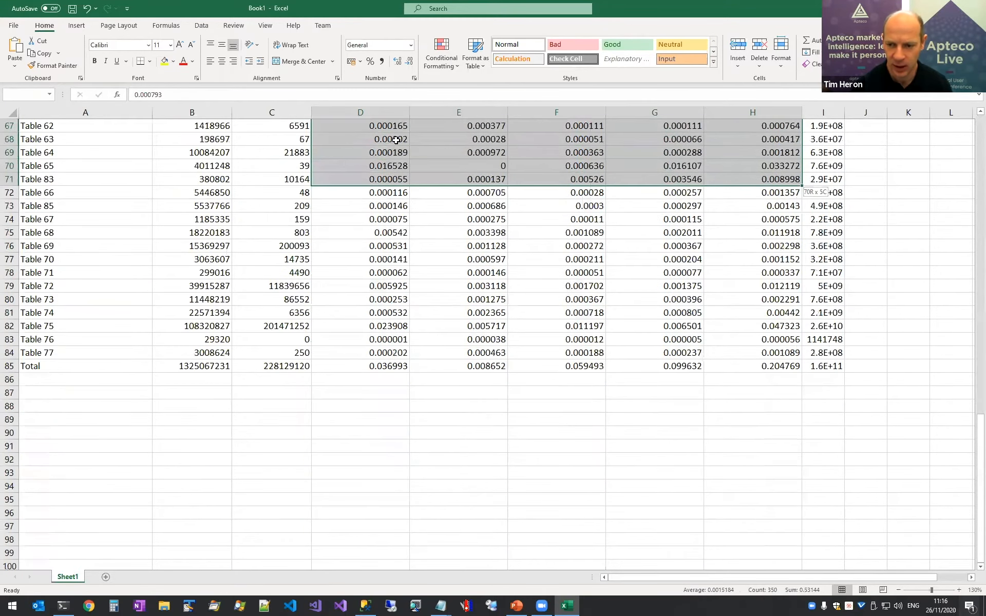
pyautogui.hotkey('shift', 'Down')
pyautogui.hotkey('shift', 'Down')
pyautogui.hotkey('shift', 'Down')
pyautogui.hotkey('shift', 'Down')
pyautogui.hotkey('shift', 'Down')
pyautogui.hotkey('shift', 'Down')
pyautogui.hotkey('shift', 'Down')
pyautogui.hotkey('shift', 'Down')
pyautogui.hotkey('shift', 'Down')
pyautogui.hotkey('shift', 'Down')
pyautogui.hotkey('shift', 'Down')
pyautogui.hotkey('shift', 'Down')
pyautogui.hotkey('shift', 'Down')
pyautogui.hotkey('shift', 'Down')
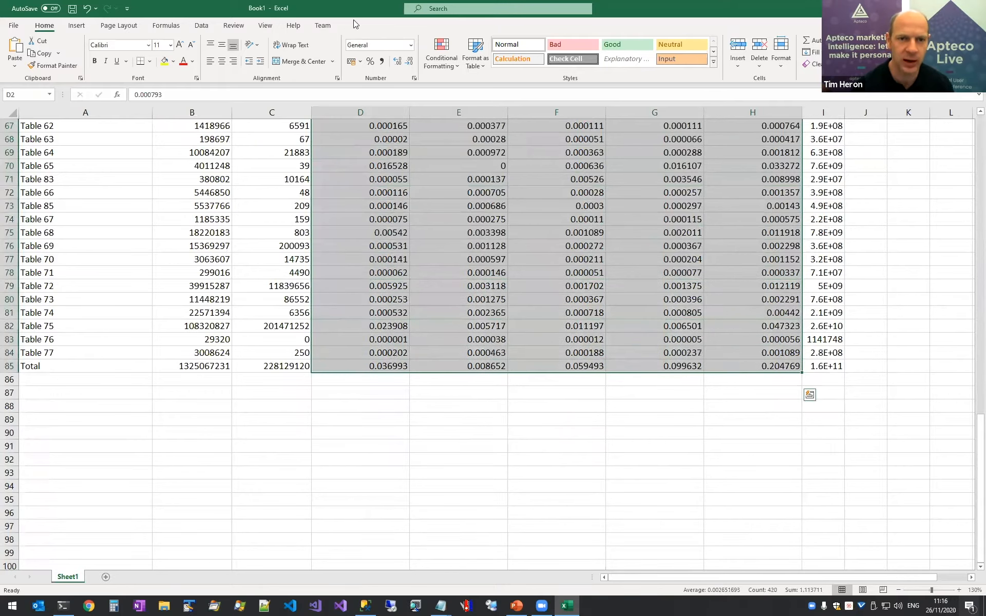
pyautogui.click(411, 45)
pyautogui.click(385, 212)
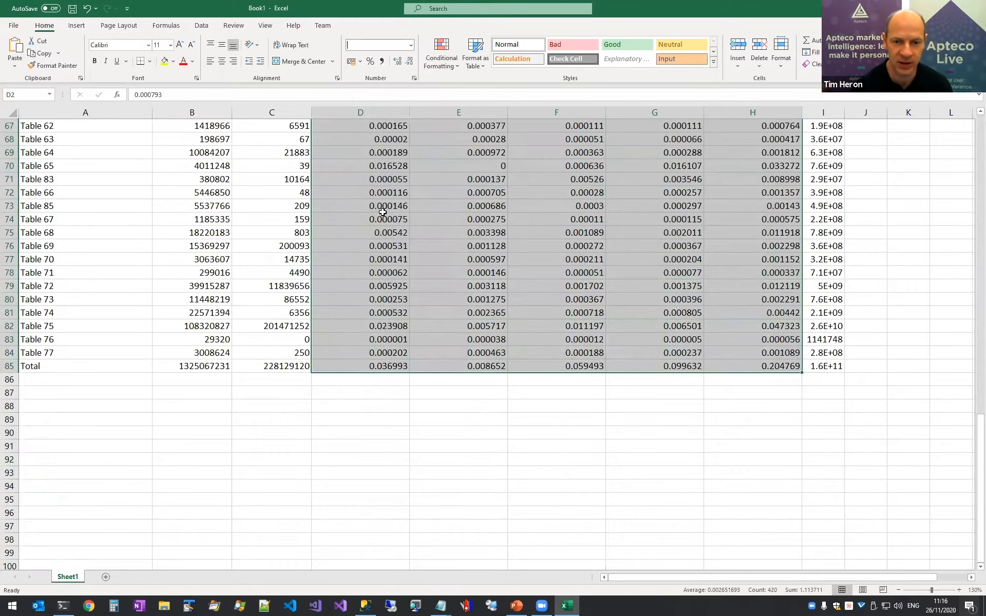
pyautogui.scroll(20, 388, 218)
pyautogui.click(376, 139)
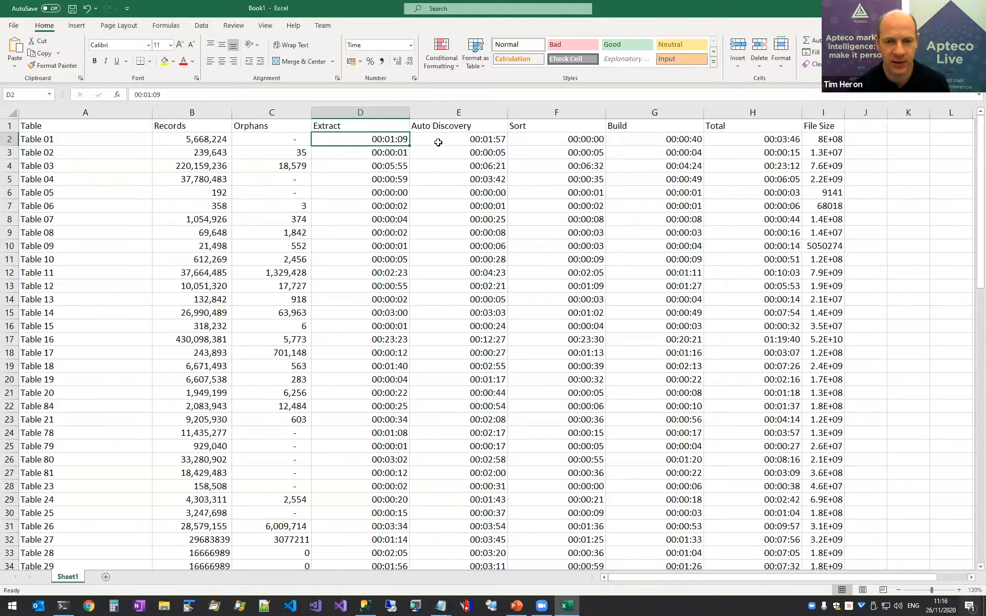
# Auto-fit the widths of columns D to H, from Extract to Total
pyautogui.moveTo(408, 113); pyautogui.dragTo(740, 114)
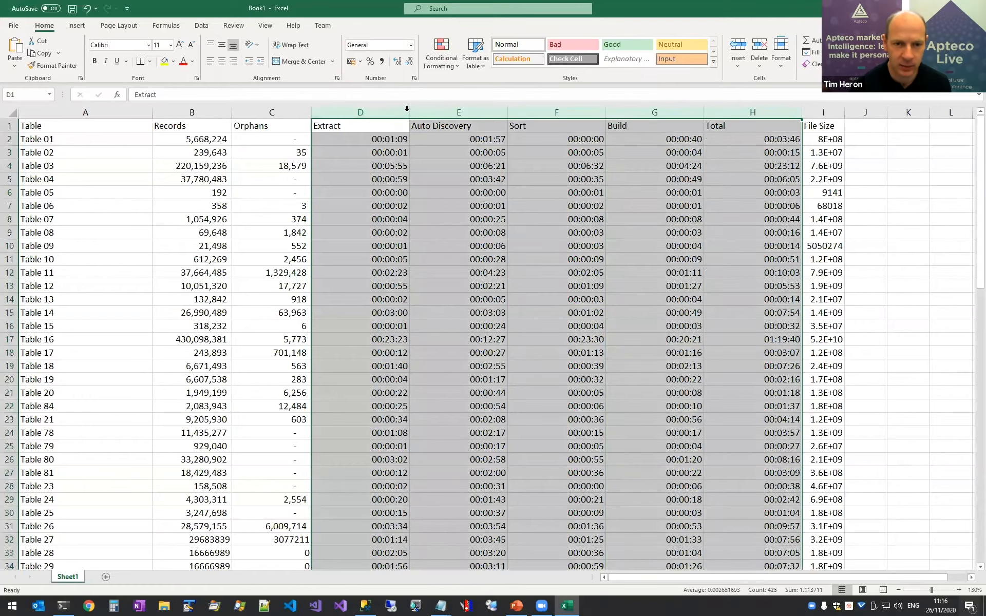
pyautogui.doubleClick(409, 113)
pyautogui.click(413, 141)
pyautogui.click(397, 276)
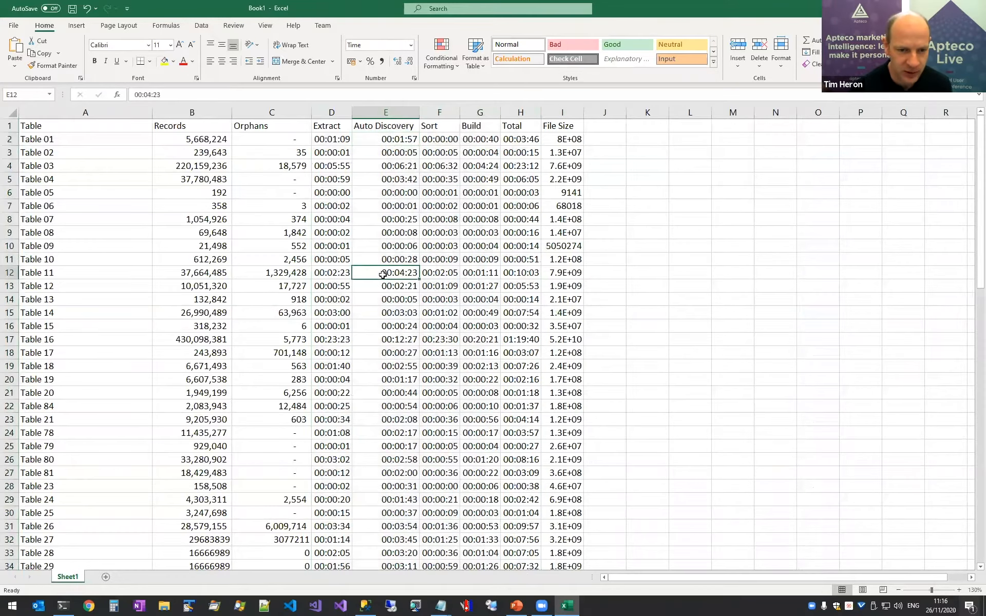
# Sort columns A to I by Total from largest to smallest, keeping the first row as headers
pyautogui.moveTo(50, 114); pyautogui.dragTo(565, 115)
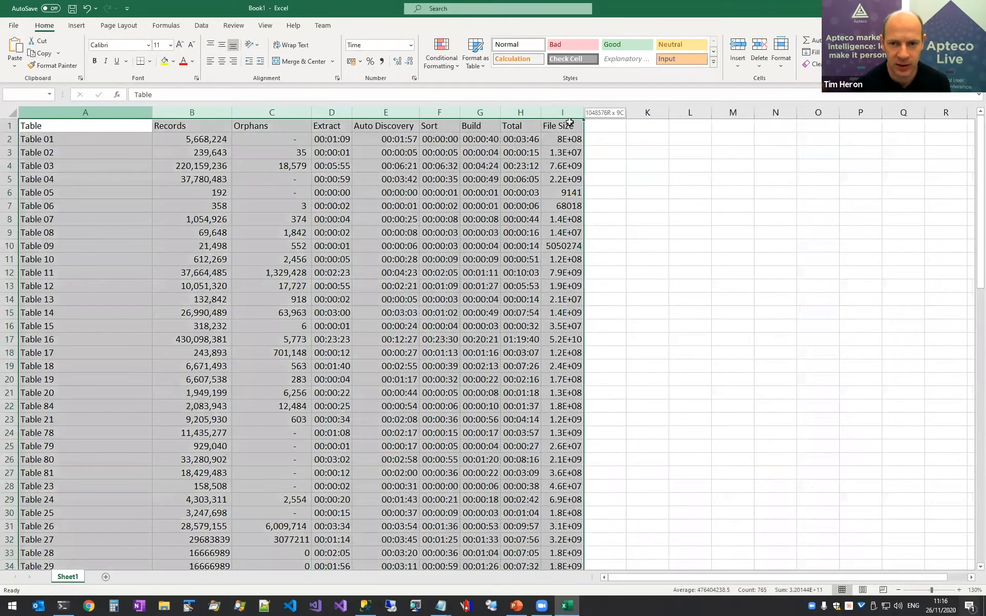
pyautogui.click(202, 26)
pyautogui.click(412, 52)
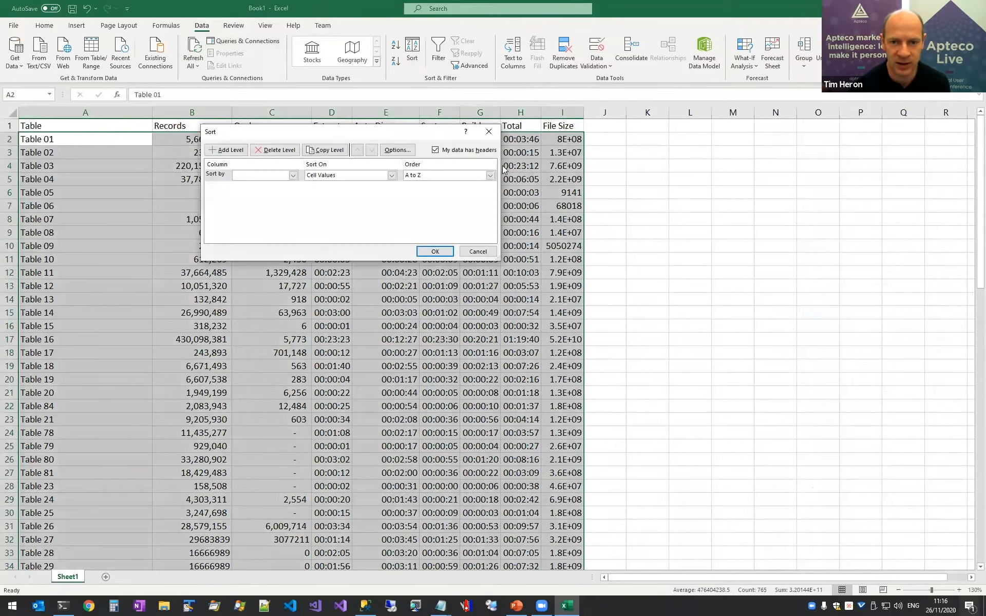
pyautogui.click(292, 175)
pyautogui.click(259, 230)
pyautogui.click(441, 175)
pyautogui.click(440, 191)
pyautogui.click(442, 251)
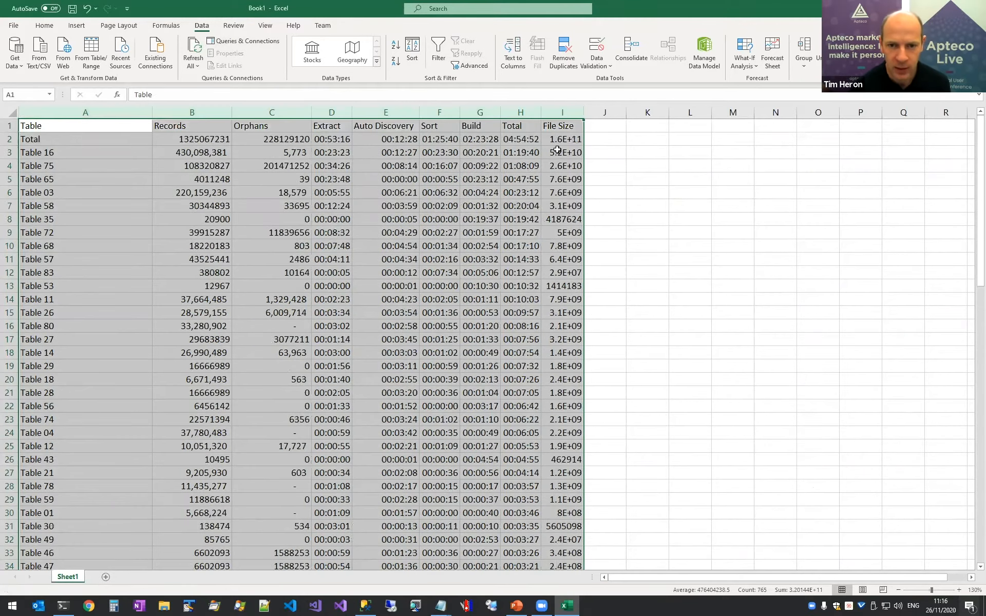
# Examine the overall build time in the Total row and highlight the Table 16 row across all columns
pyautogui.click(527, 142)
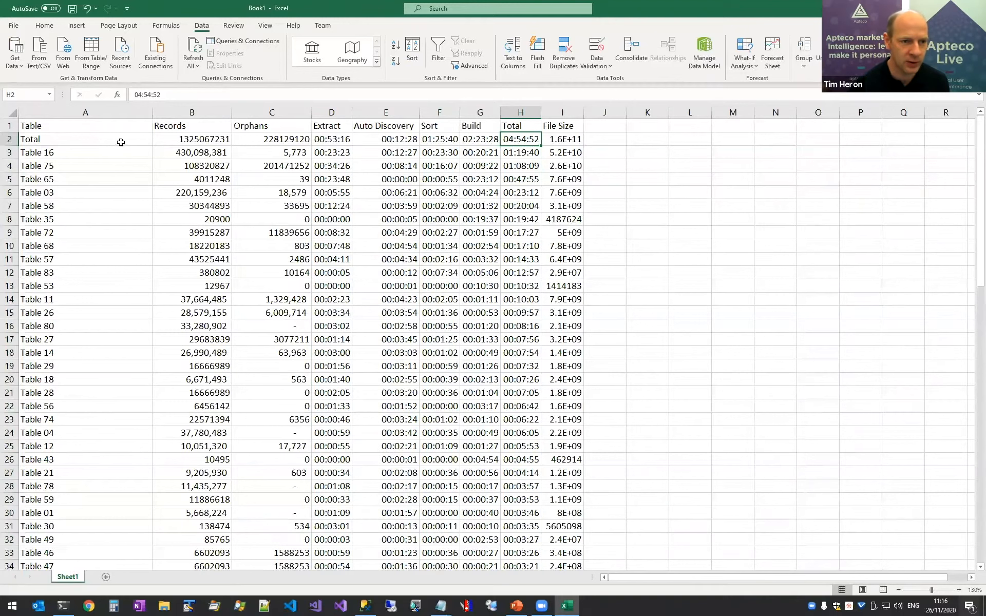
pyautogui.moveTo(96, 153); pyautogui.dragTo(560, 151)
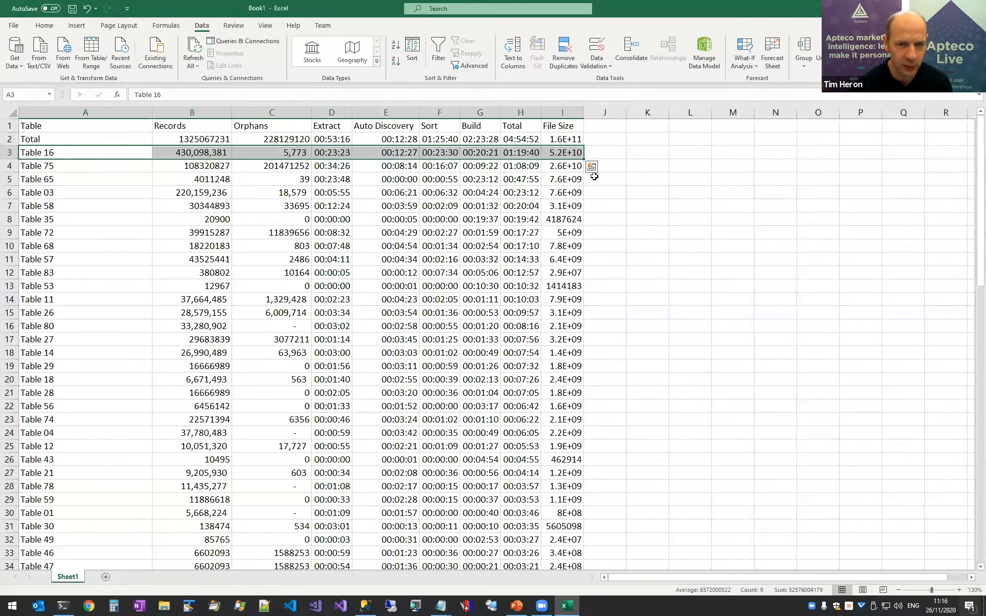
# Review Table 16's record count, orphans and stage times from Extract through Build to Total
pyautogui.click(179, 152)
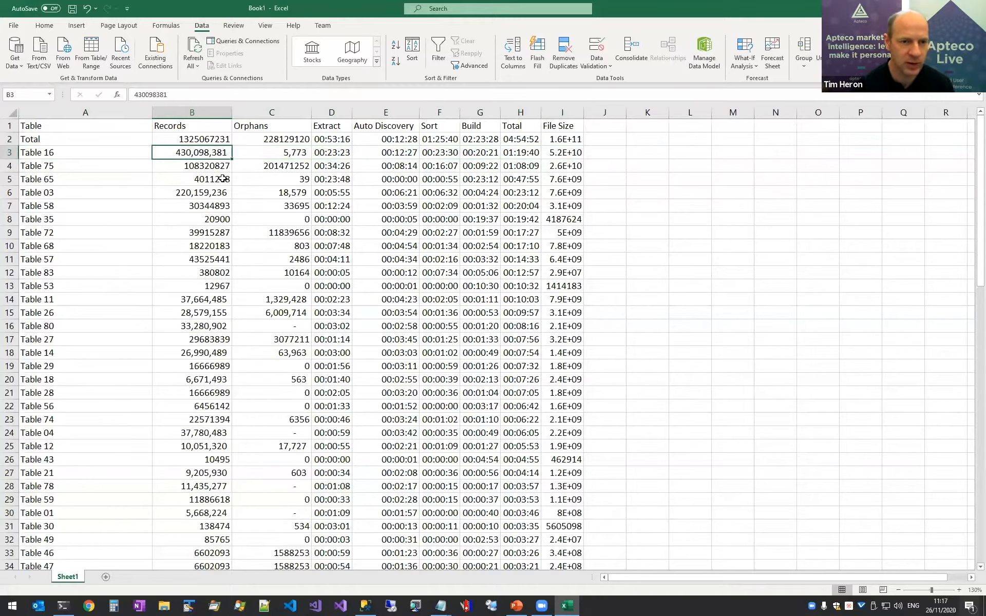
pyautogui.press('Right')
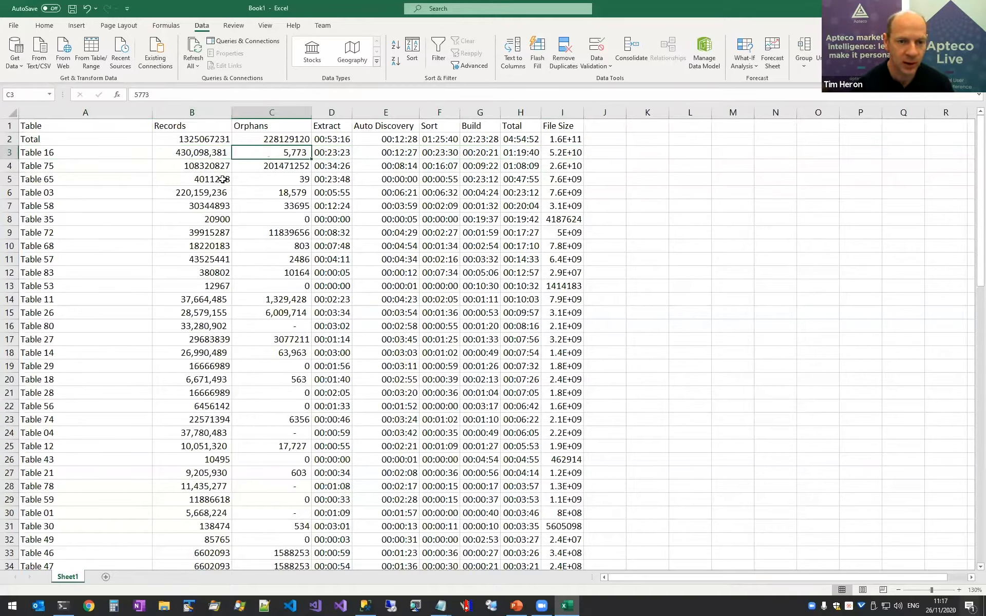
pyautogui.press('Right')
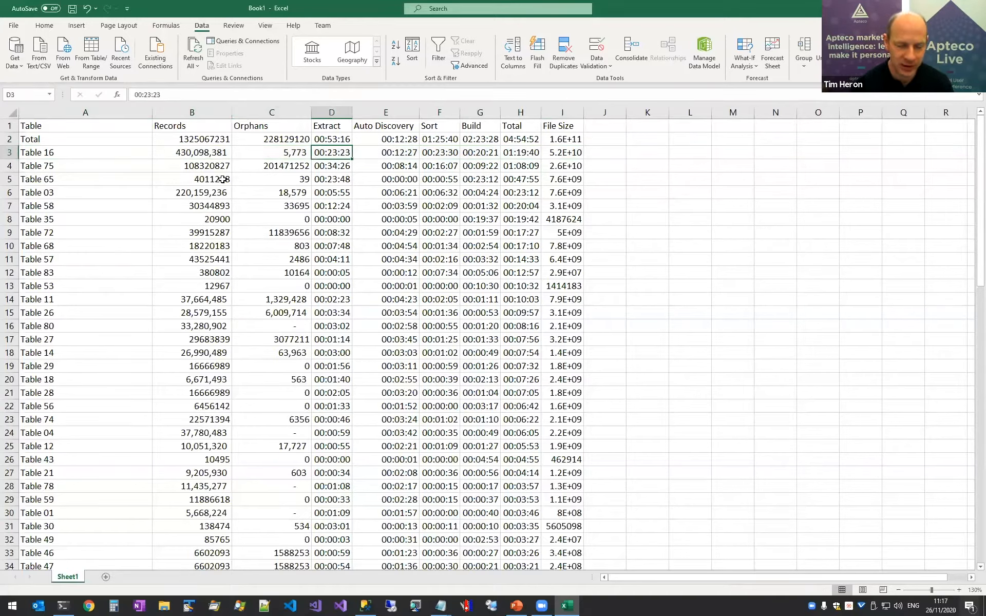
pyautogui.press('Right')
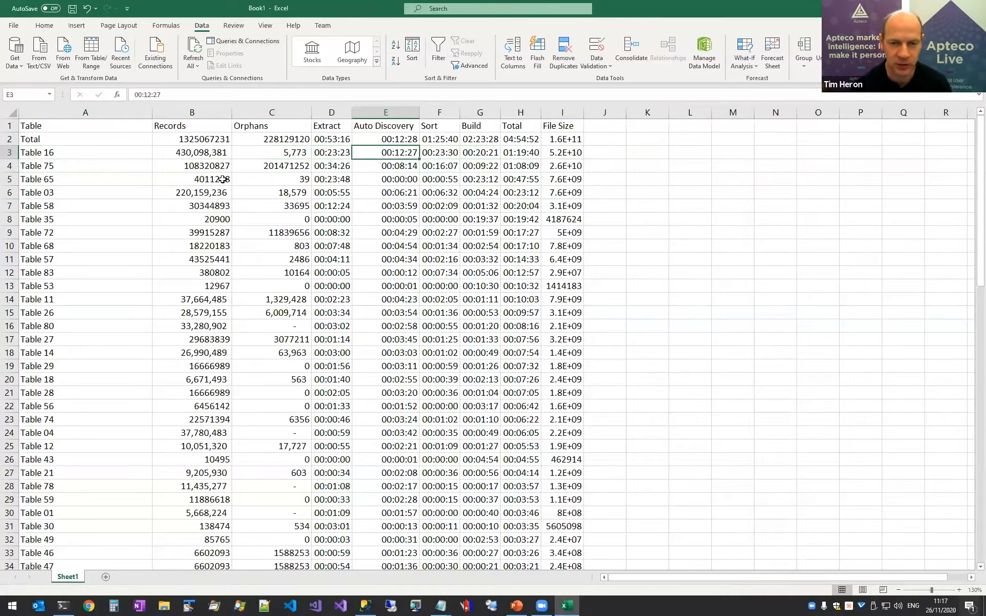
pyautogui.press('Right')
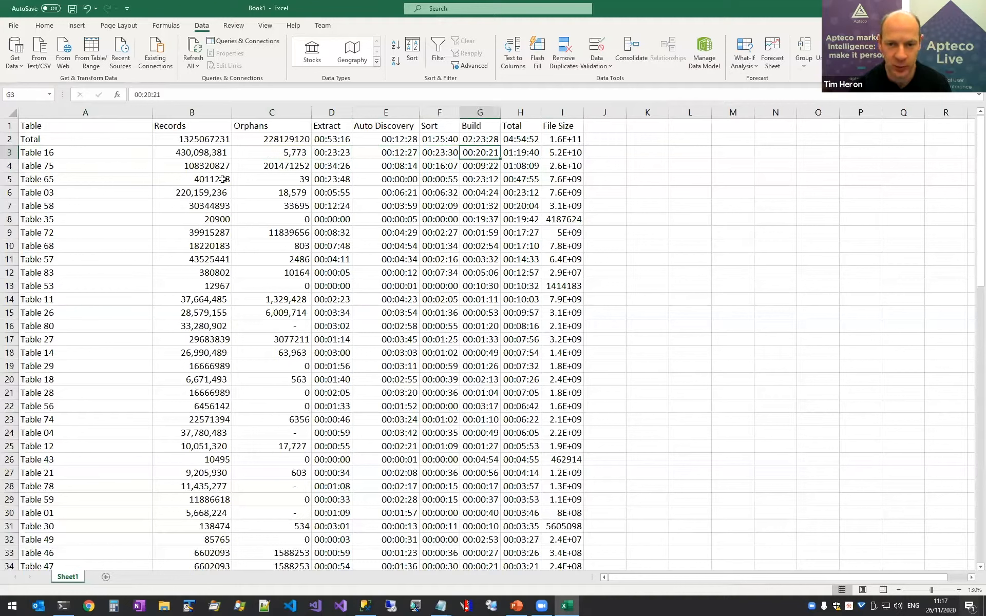
pyautogui.press('Right')
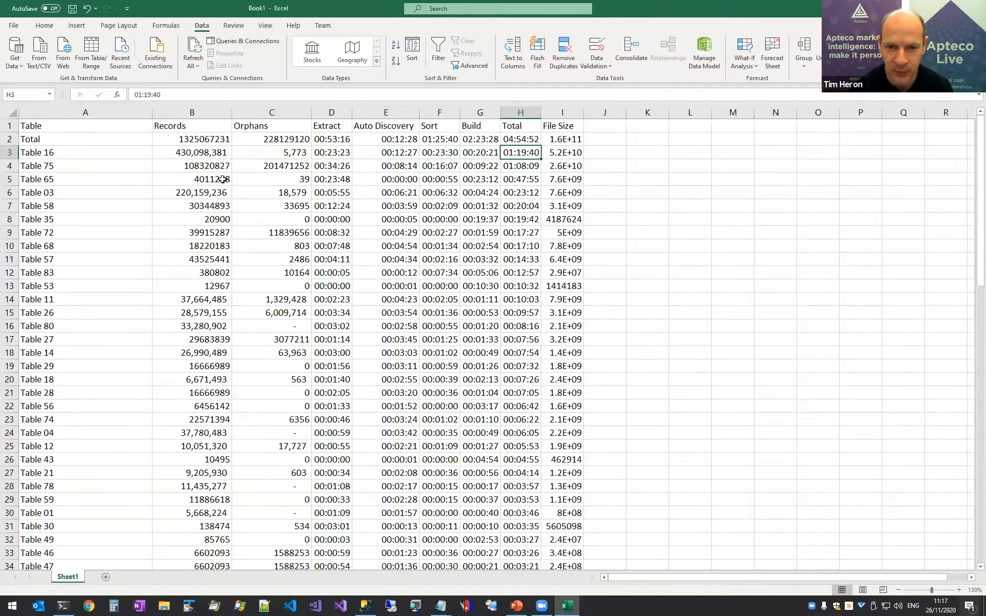
# Make the Total row bold from the Table column through File Size
pyautogui.press('Up')
pyautogui.press('Right')
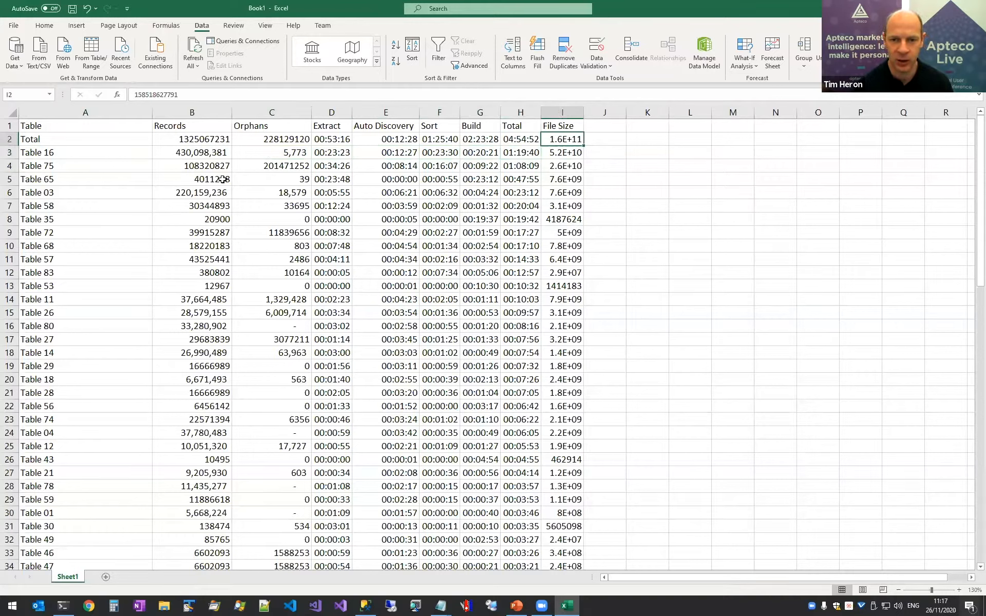
pyautogui.hotkey('shift', 'Left')
pyautogui.hotkey('shift', 'Left')
pyautogui.hotkey('ctrl', 'shift', 'Left')
pyautogui.hotkey('ctrl', 'b')
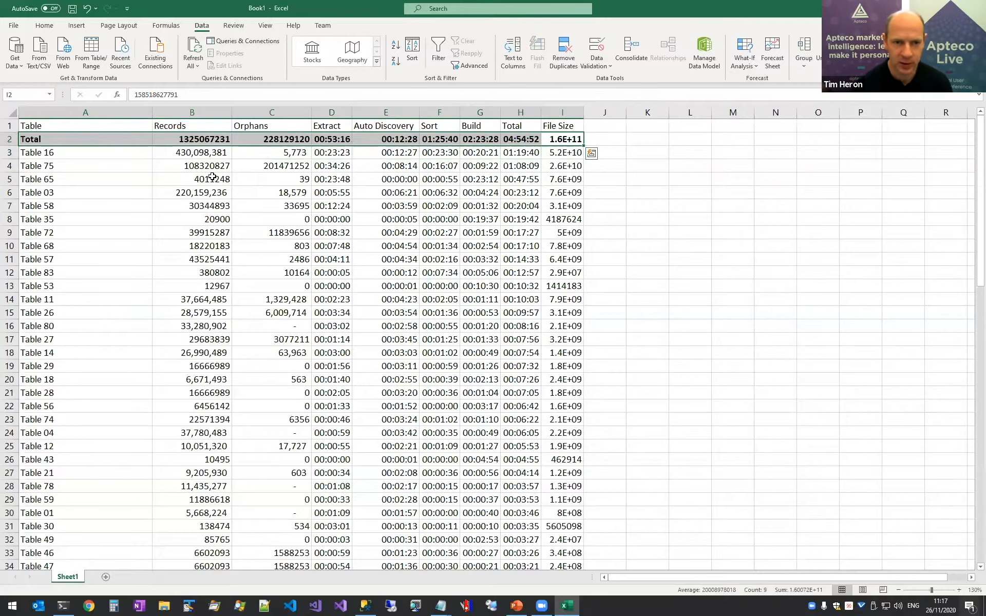
# Auto-fit the width of the File Size column
pyautogui.click(516, 153)
pyautogui.doubleClick(584, 112)
pyautogui.click(595, 156)
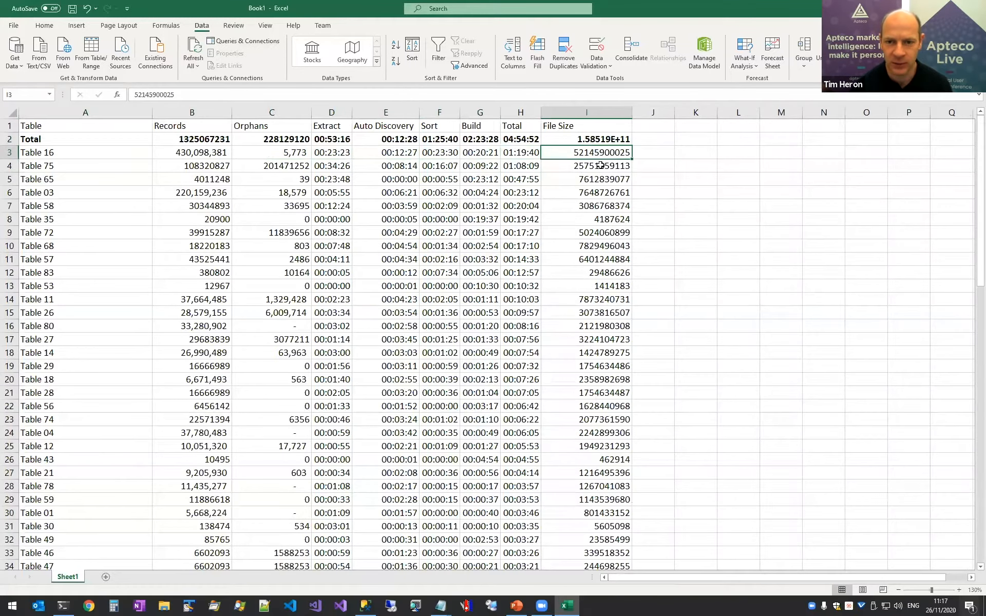
# Format the File Size column with thousands separators and no decimal places
pyautogui.click(598, 113)
pyautogui.click(44, 25)
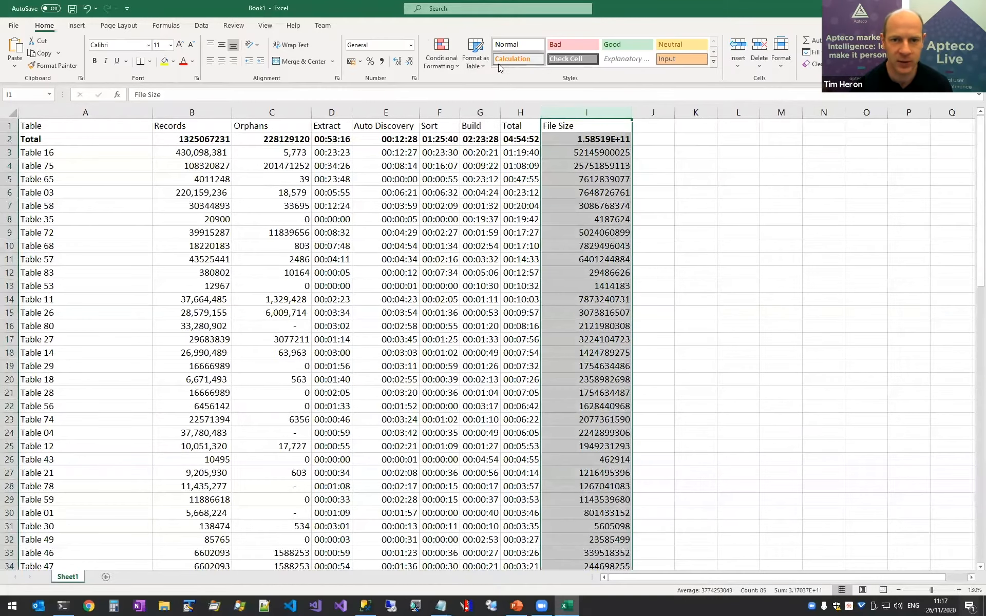
pyautogui.click(382, 61)
pyautogui.click(411, 65)
pyautogui.click(412, 65)
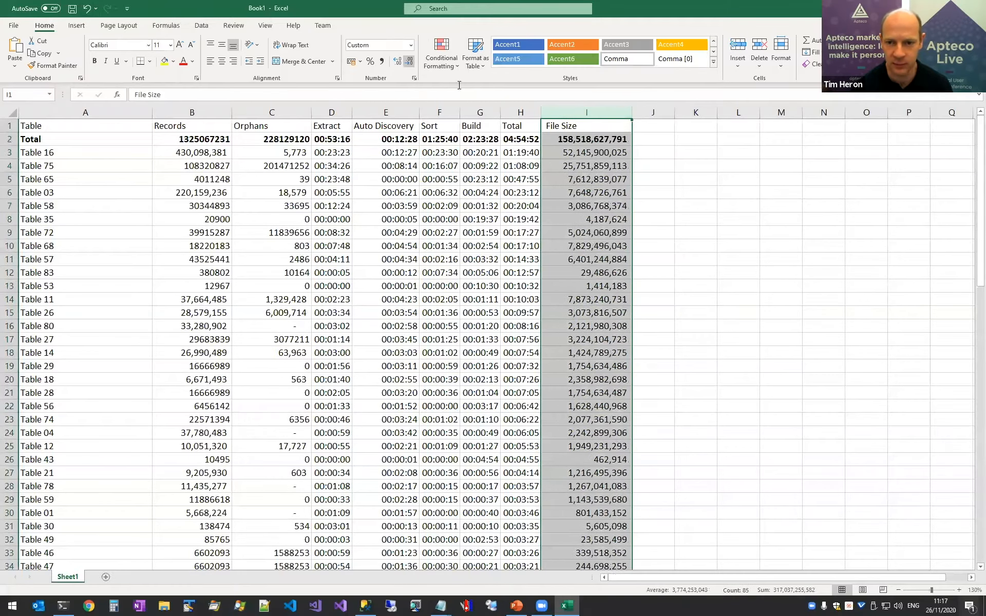
pyautogui.click(616, 154)
# Compare Table 16's file size with the overall total, and check it against that table's record count
pyautogui.click(577, 141)
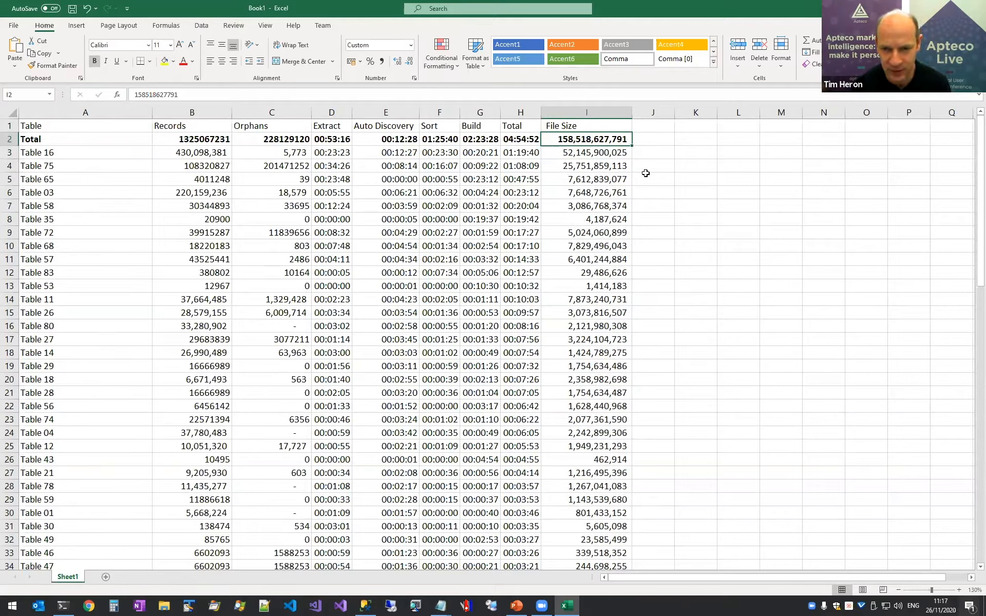
pyautogui.press('Down')
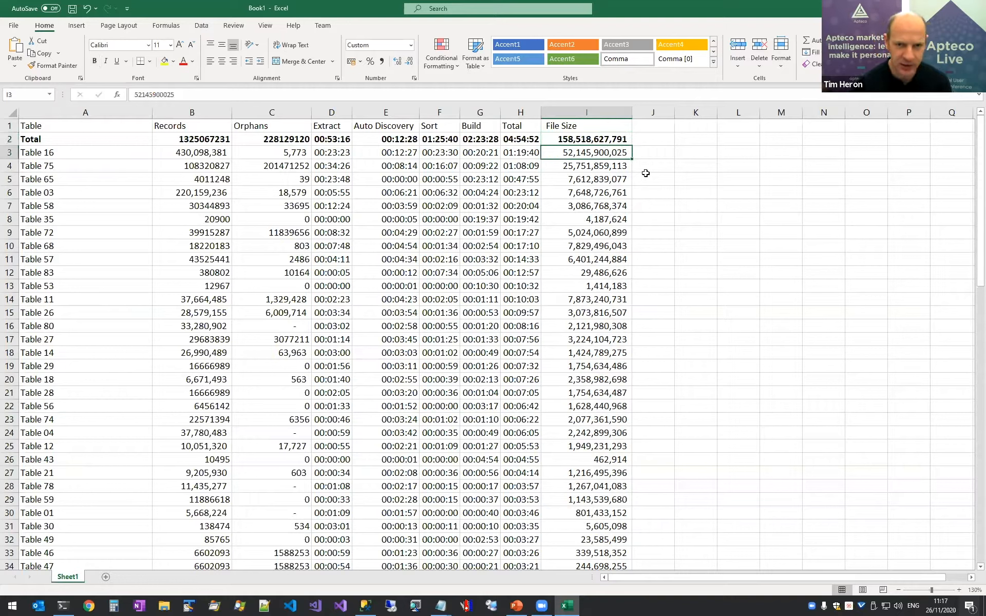
pyautogui.press('Left')
pyautogui.press('Left')
pyautogui.press('Left')
pyautogui.press('Left')
pyautogui.press('Left')
pyautogui.press('Left')
pyautogui.press('Left')
pyautogui.press('Right')
pyautogui.press('Right')
pyautogui.press('Right')
pyautogui.press('Right')
pyautogui.press('Right')
pyautogui.press('Right')
pyautogui.press('Right')
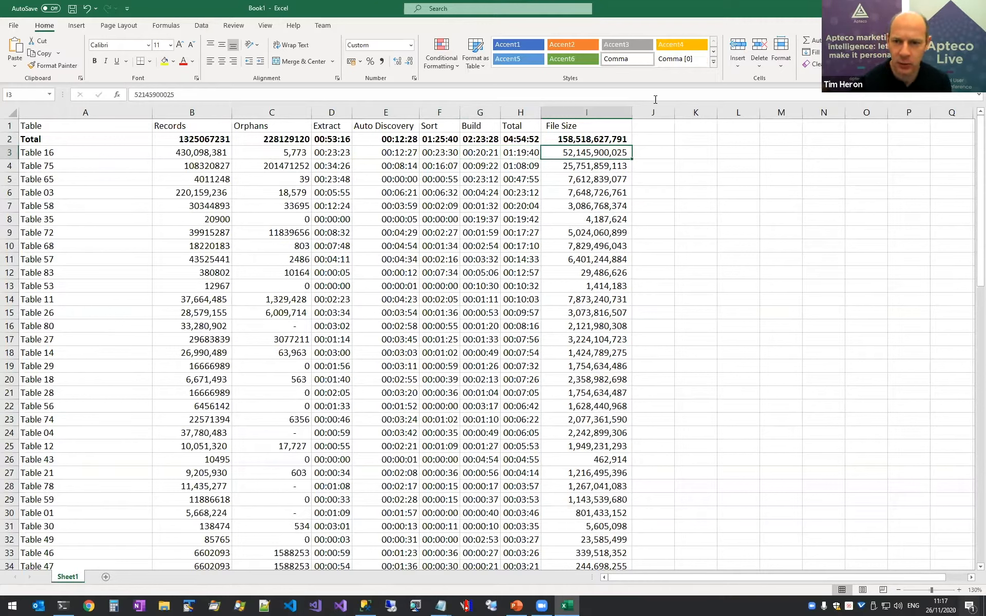
# Widen column J and enter the heading "Avg Record Size" in J1
pyautogui.moveTo(674, 112); pyautogui.dragTo(707, 112)
pyautogui.click(668, 127)
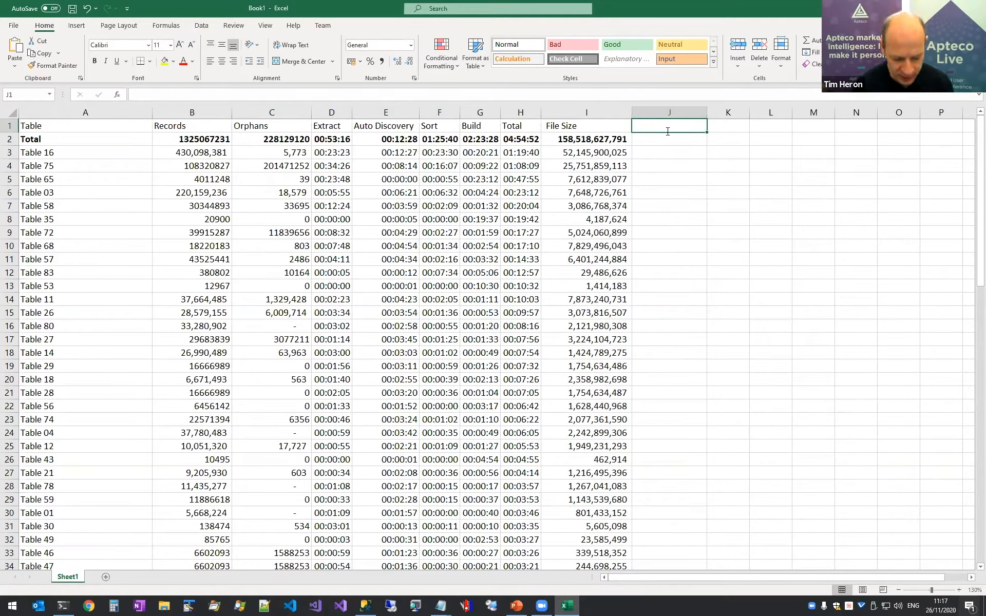
pyautogui.write('Avg Record Siz')
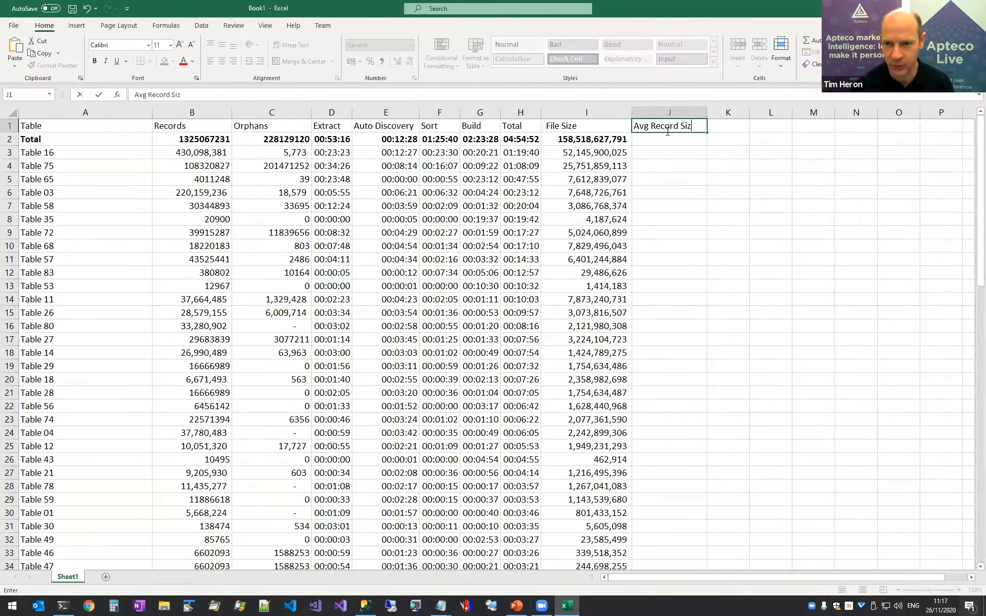
pyautogui.write('e')
pyautogui.press('Return')
# Calculate Table 16's average record size in J3 with =I3/(B3+C3) and fill the formula down for all remaining tables
pyautogui.click(661, 154)
pyautogui.write('=')
pyautogui.click(593, 154)
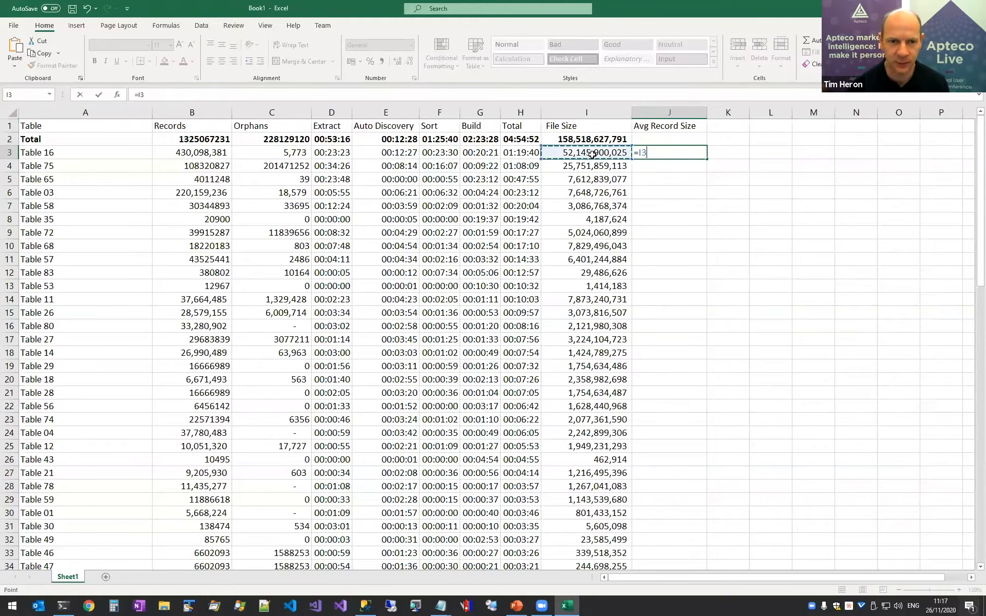
pyautogui.write('/(')
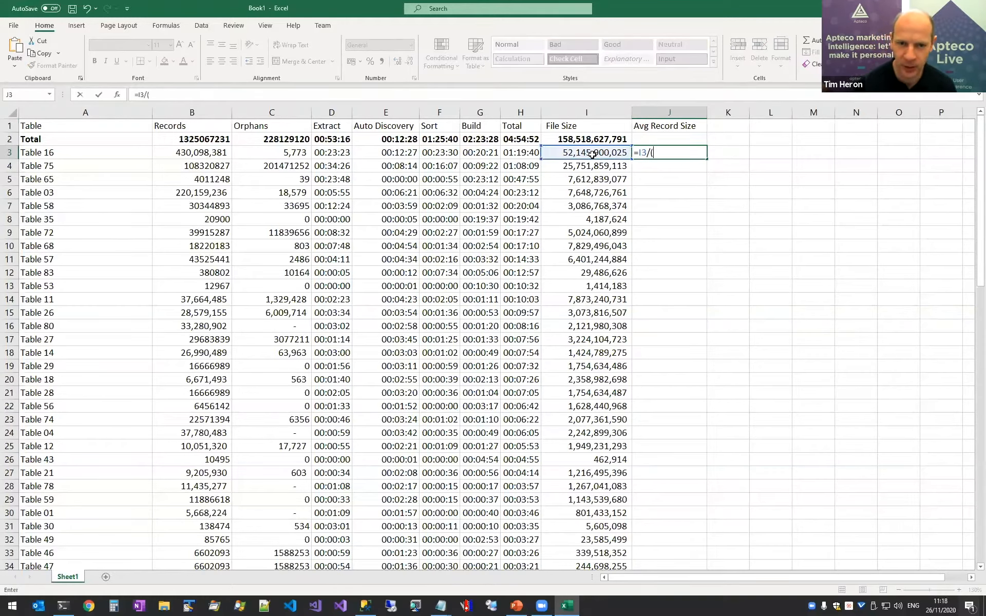
pyautogui.click(198, 152)
pyautogui.write('+')
pyautogui.click(262, 150)
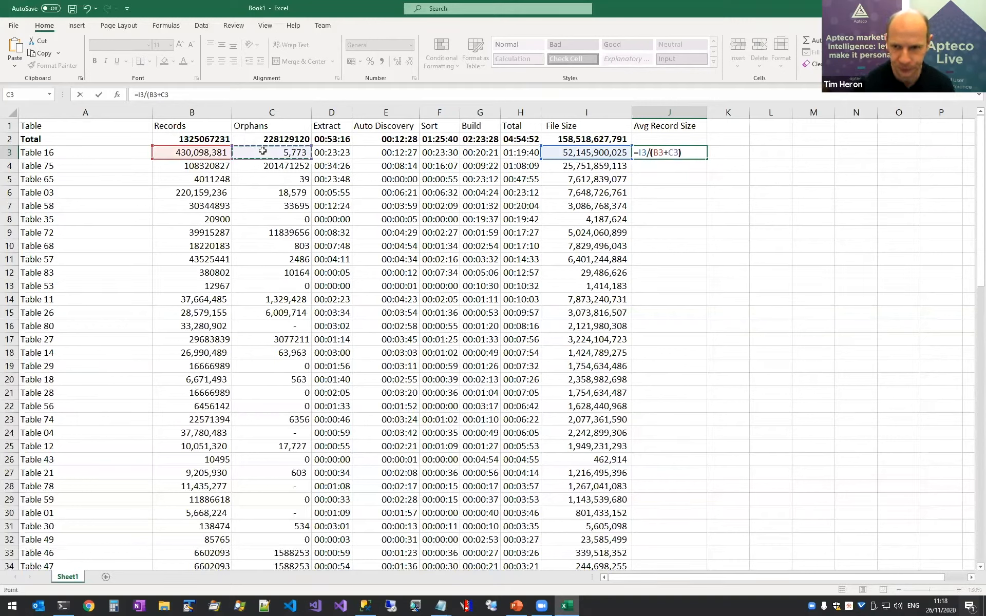
pyautogui.write(')')
pyautogui.press('Return')
pyautogui.click(676, 151)
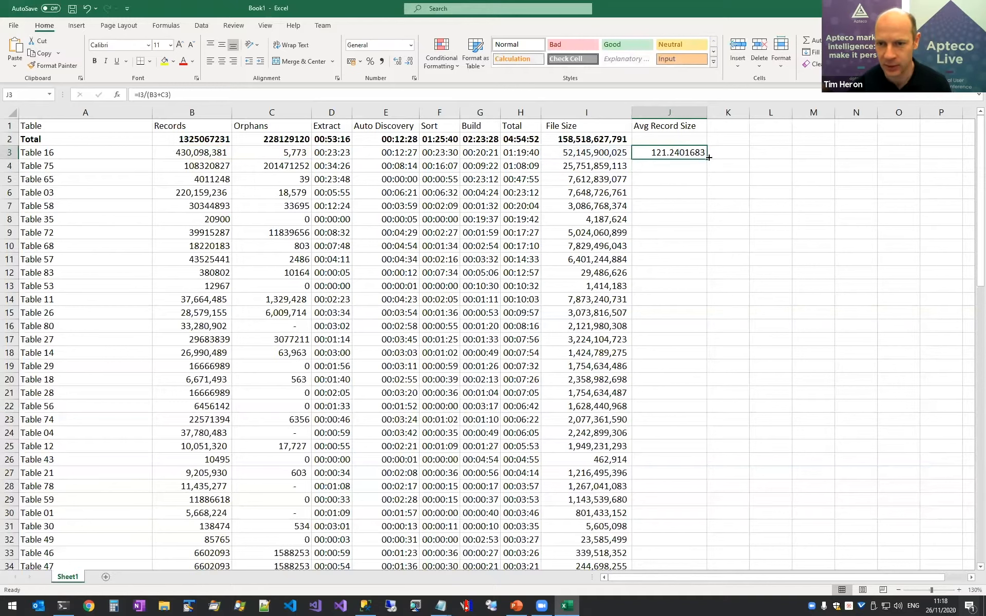
pyautogui.doubleClick(708, 157)
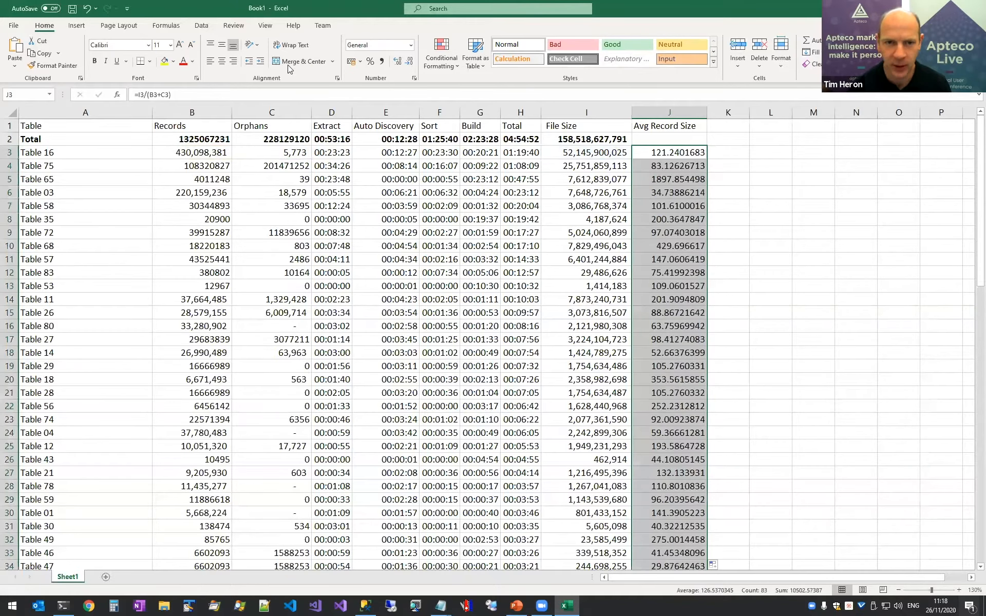
# Display the Avg Record Size values with no decimal places
pyautogui.click(409, 61)
pyautogui.click(409, 61)
pyautogui.click(410, 61)
pyautogui.click(409, 61)
pyautogui.click(410, 61)
pyautogui.click(409, 61)
pyautogui.click(409, 61)
pyautogui.click(699, 154)
# Compare the average record sizes of Table 16 and Table 65, and colour Table 65's values from Records to Total red
pyautogui.click(695, 177)
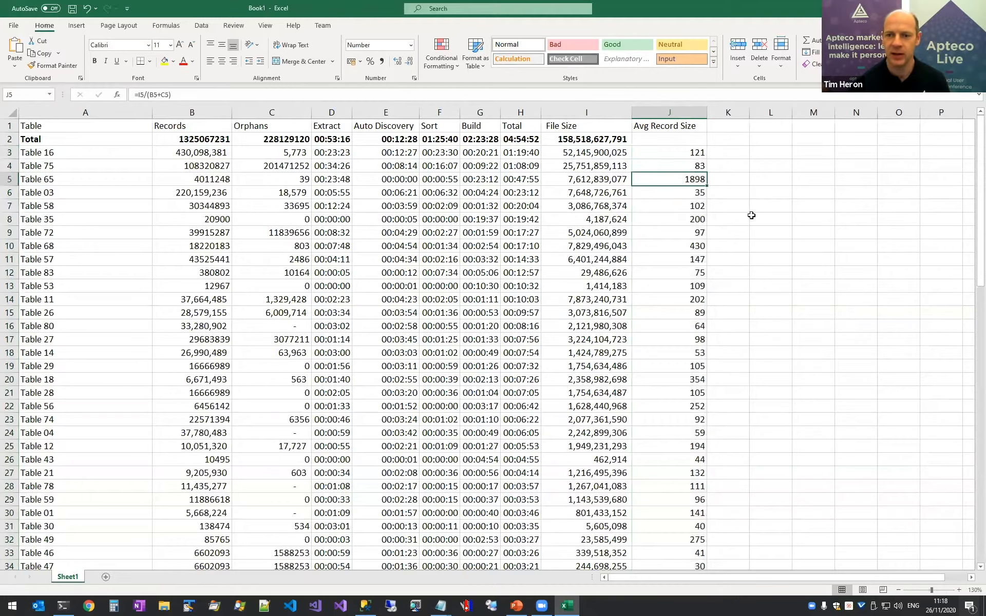
pyautogui.press('Up')
pyautogui.press('Up')
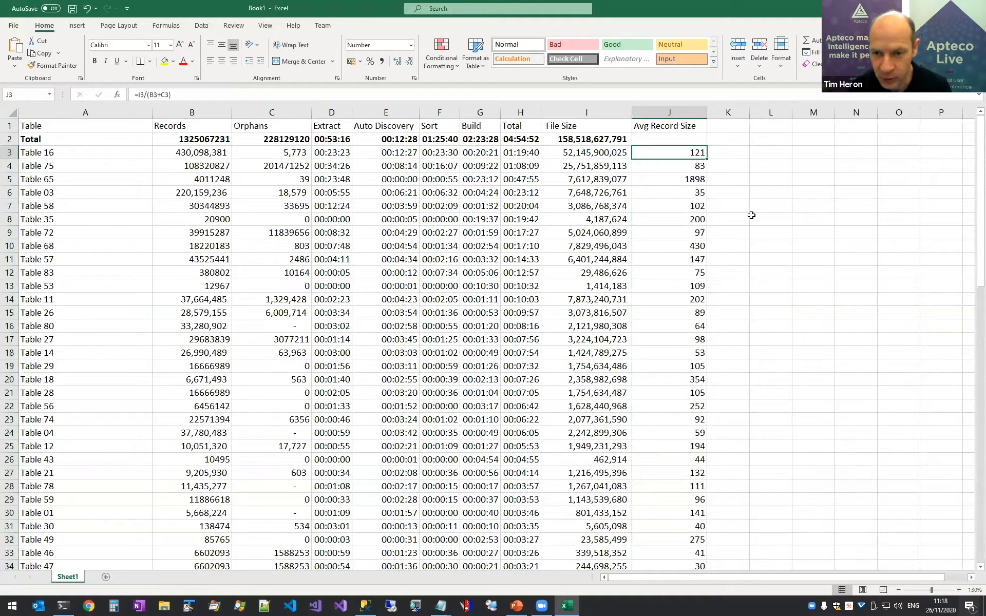
pyautogui.click(685, 179)
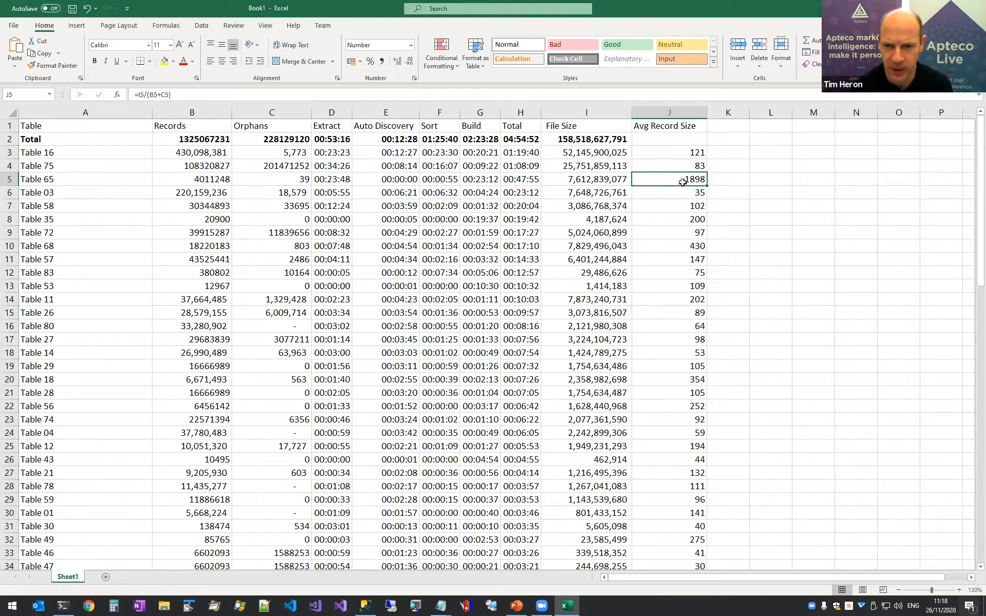
pyautogui.moveTo(203, 179); pyautogui.dragTo(529, 180)
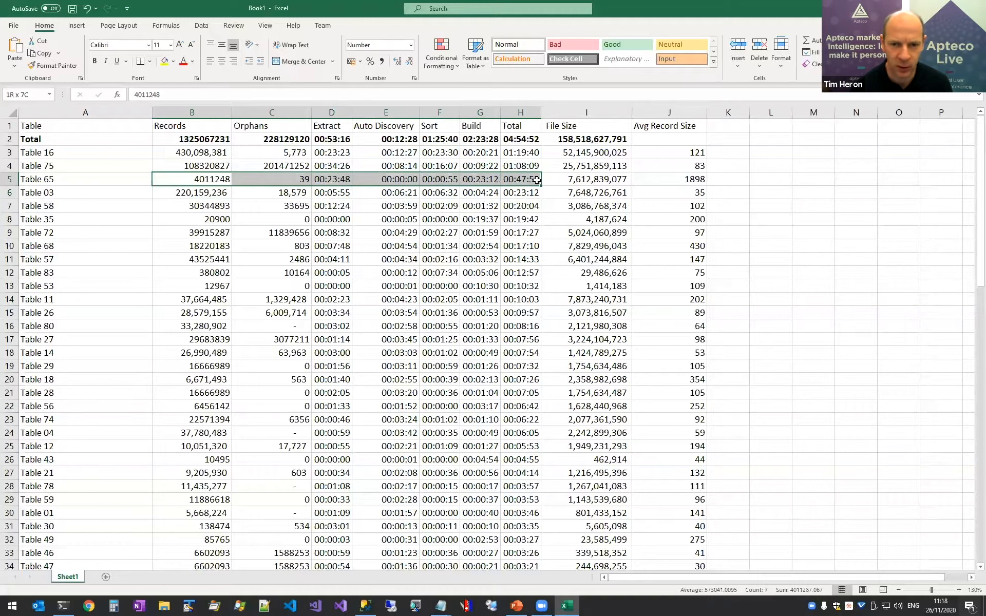
pyautogui.click(183, 61)
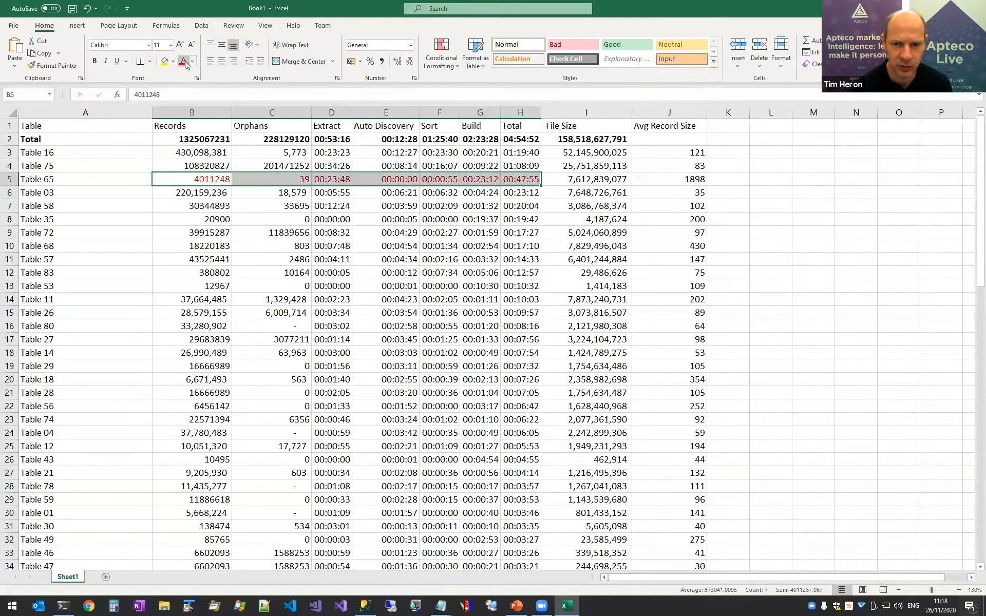
# Compare the record counts and extract times of Table 65 and Table 16
pyautogui.click(338, 179)
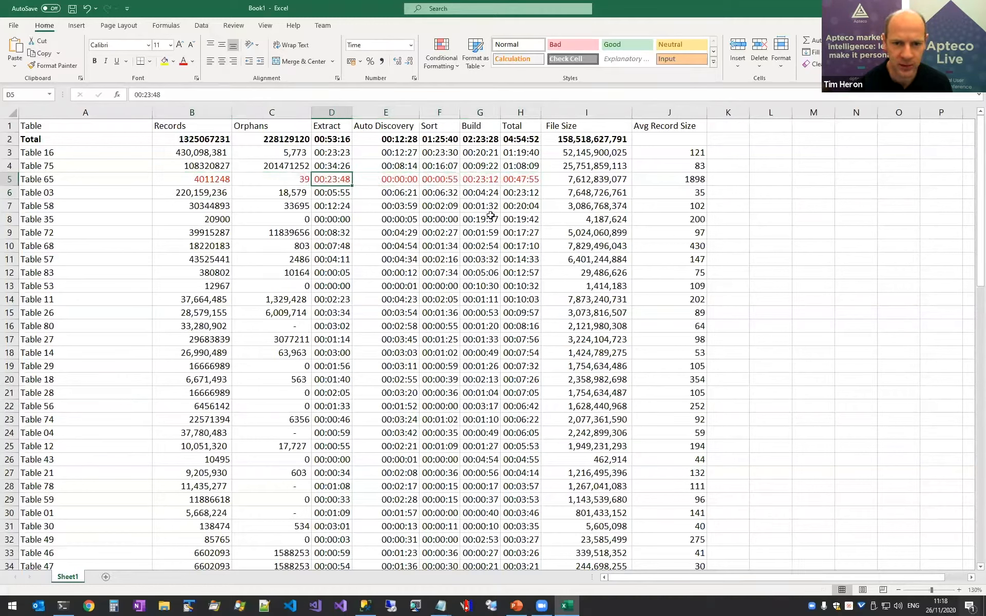
pyautogui.press('Left')
pyautogui.press('Left')
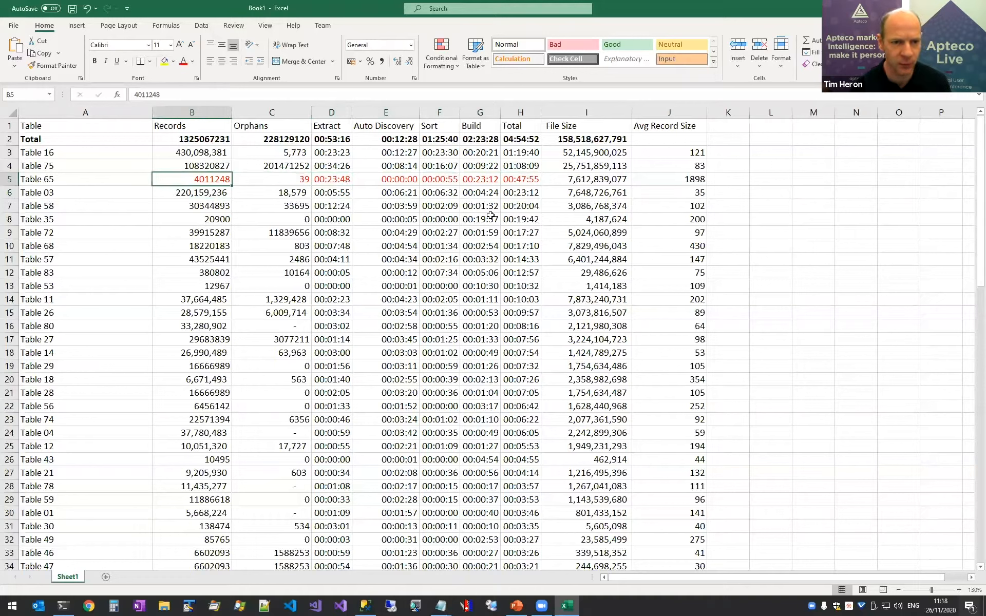
pyautogui.press('Right')
pyautogui.press('Right')
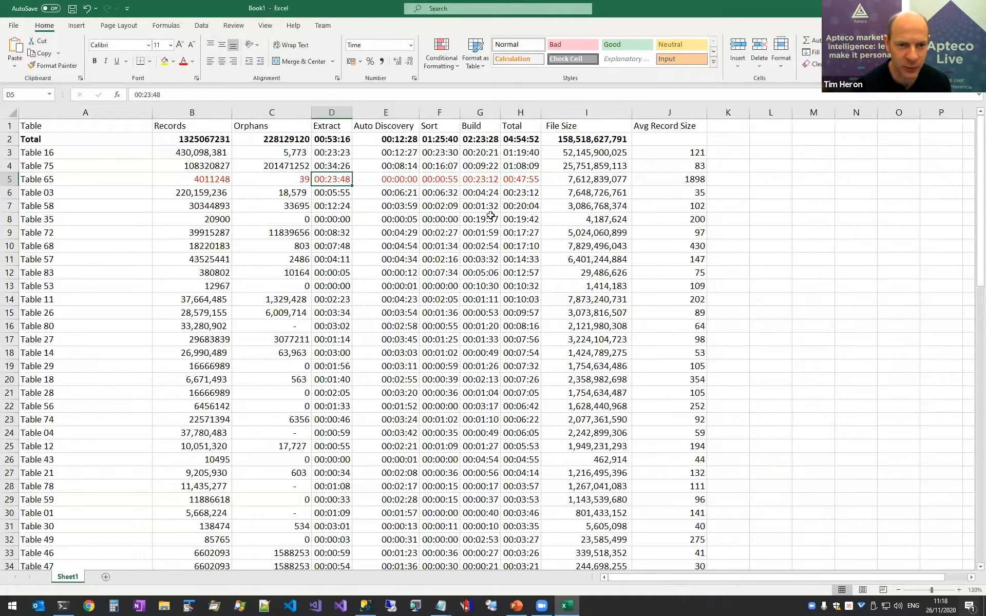
pyautogui.click(191, 155)
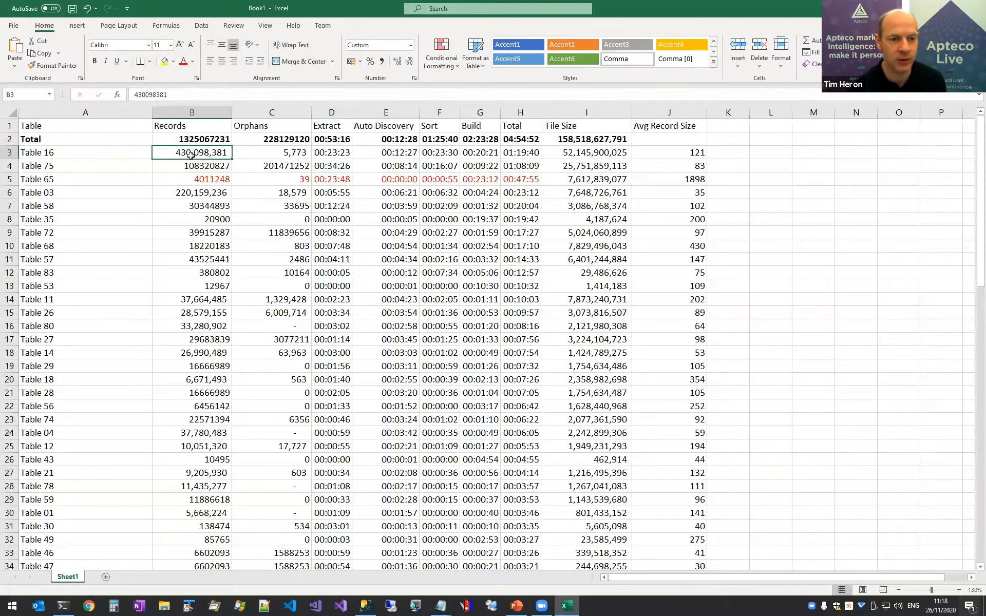
pyautogui.click(329, 154)
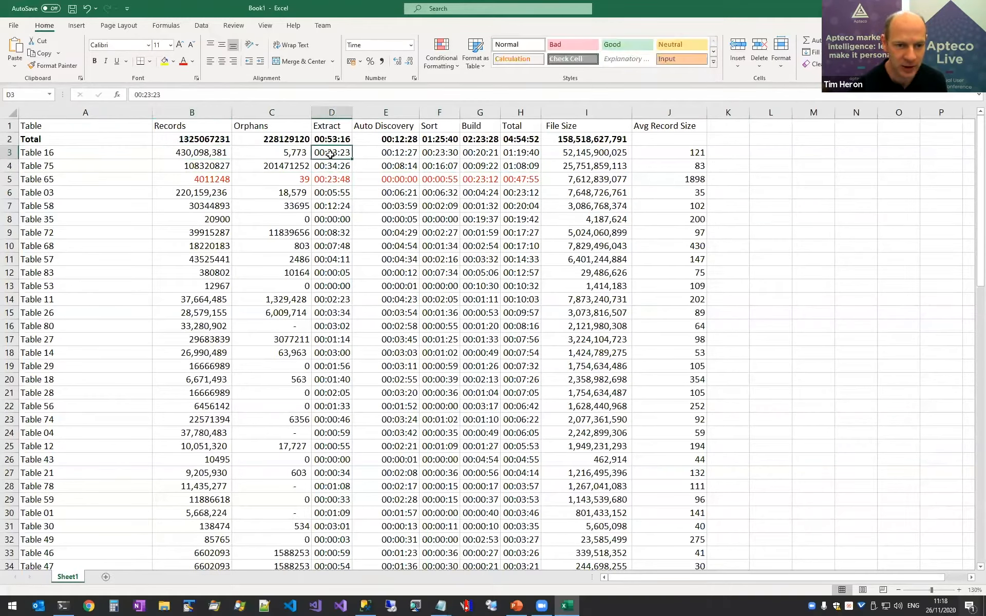
# Compare Table 16 and Table 65 on average record size and across the rest of their rows
pyautogui.click(677, 155)
pyautogui.click(678, 176)
pyautogui.click(677, 155)
pyautogui.click(681, 177)
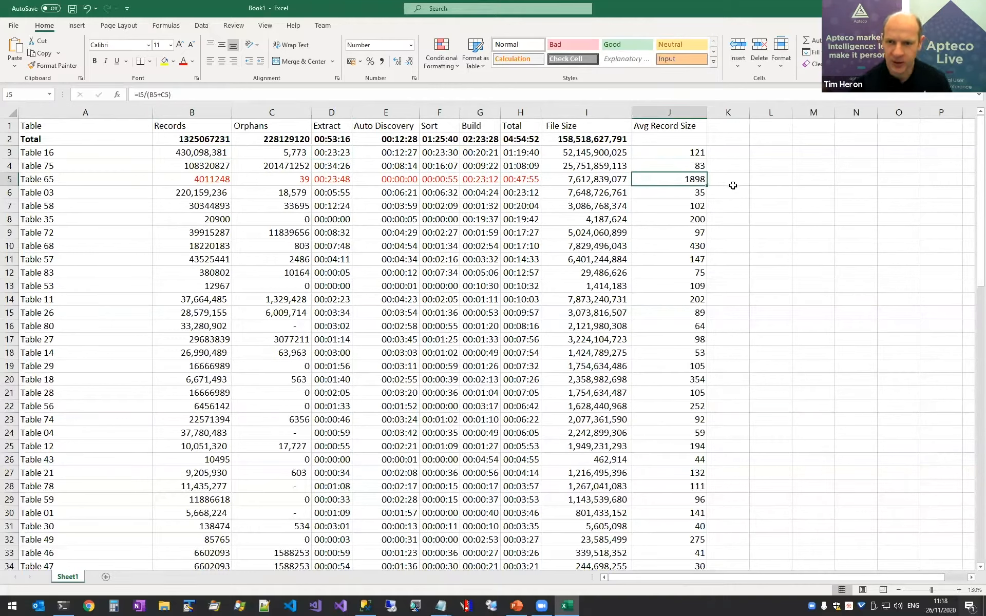
pyautogui.moveTo(178, 181); pyautogui.dragTo(590, 178)
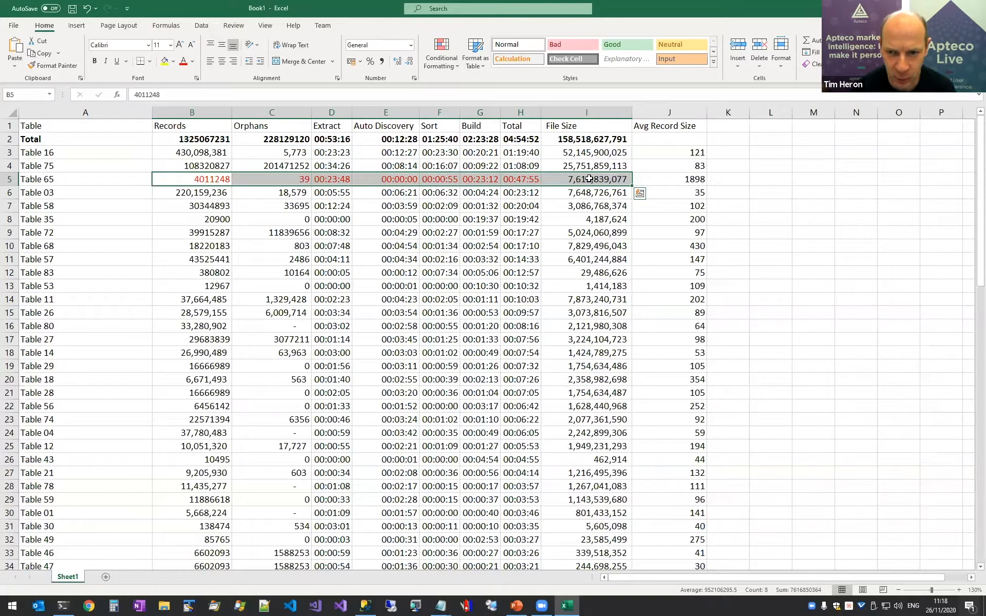
pyautogui.moveTo(608, 152); pyautogui.dragTo(206, 150)
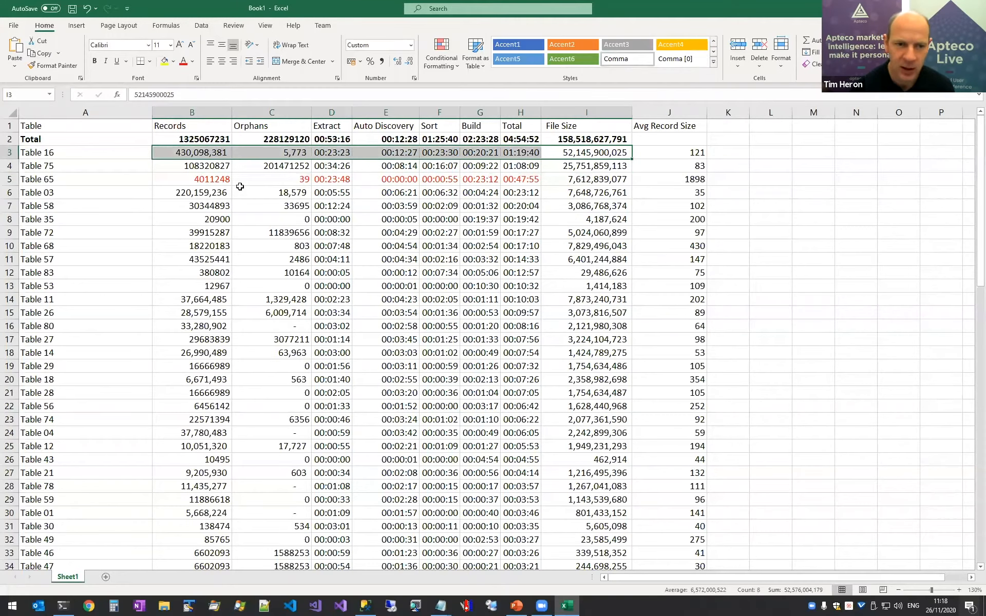
pyautogui.click(203, 171)
pyautogui.moveTo(203, 179); pyautogui.dragTo(656, 181)
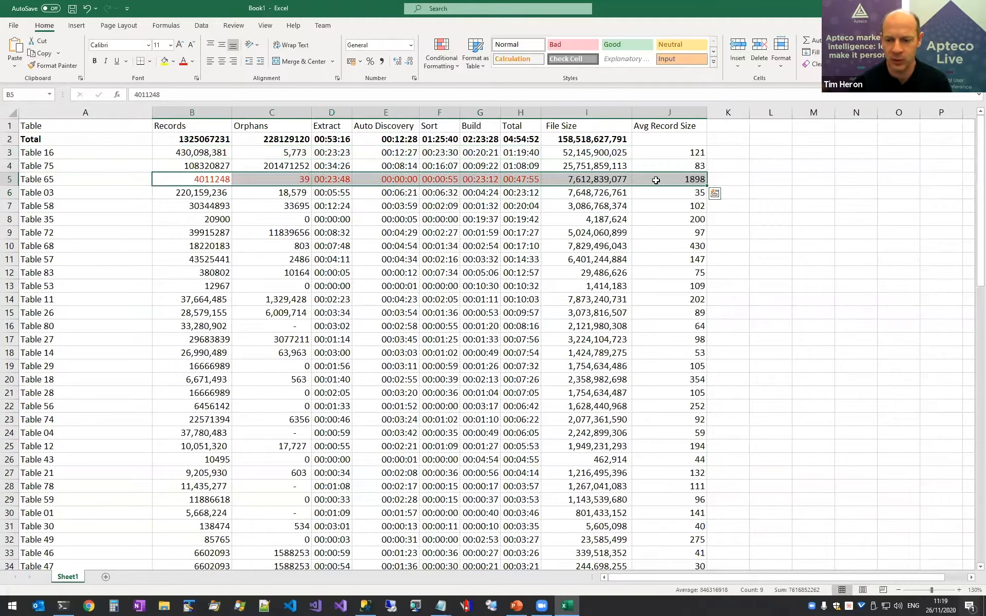
# Sort the table rows below the Total row by Extract time from largest to smallest, treating the first row as headers
pyautogui.click(675, 179)
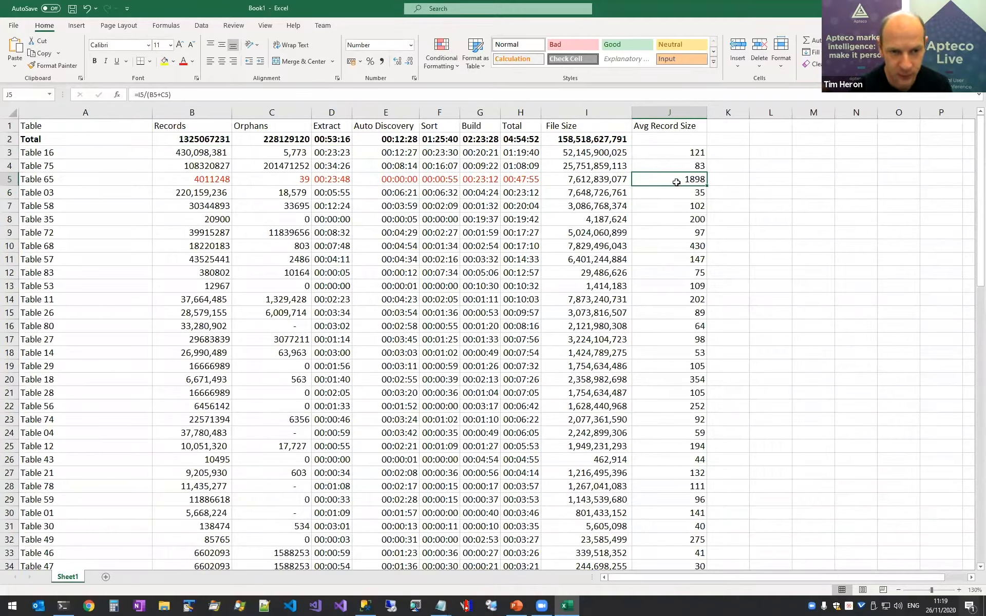
pyautogui.moveTo(47, 142); pyautogui.dragTo(668, 140)
pyautogui.moveTo(110, 158); pyautogui.dragTo(683, 540)
pyautogui.hotkey('ctrl', 'shift', 'Down')
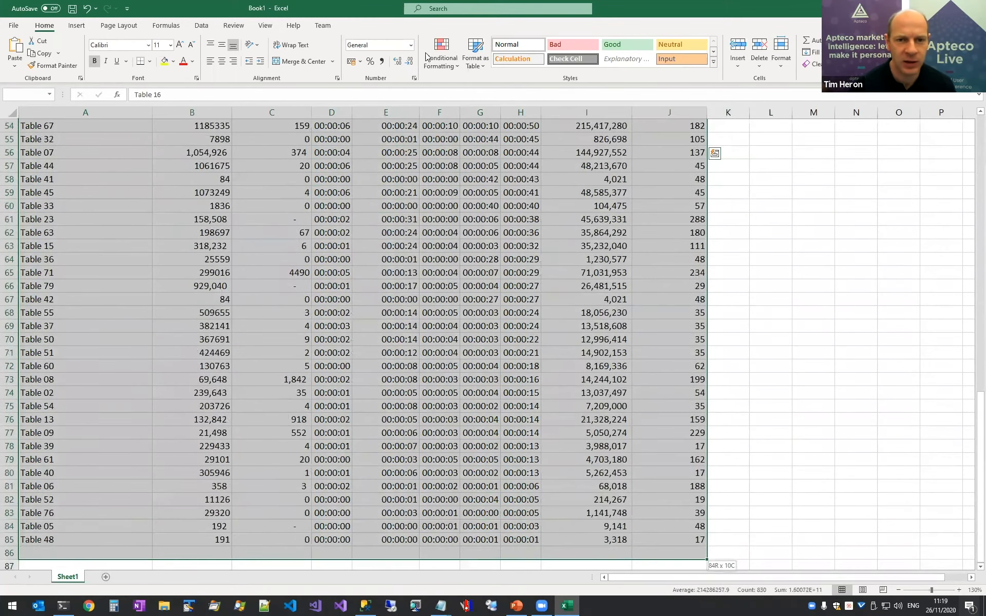
pyautogui.click(201, 26)
pyautogui.click(412, 50)
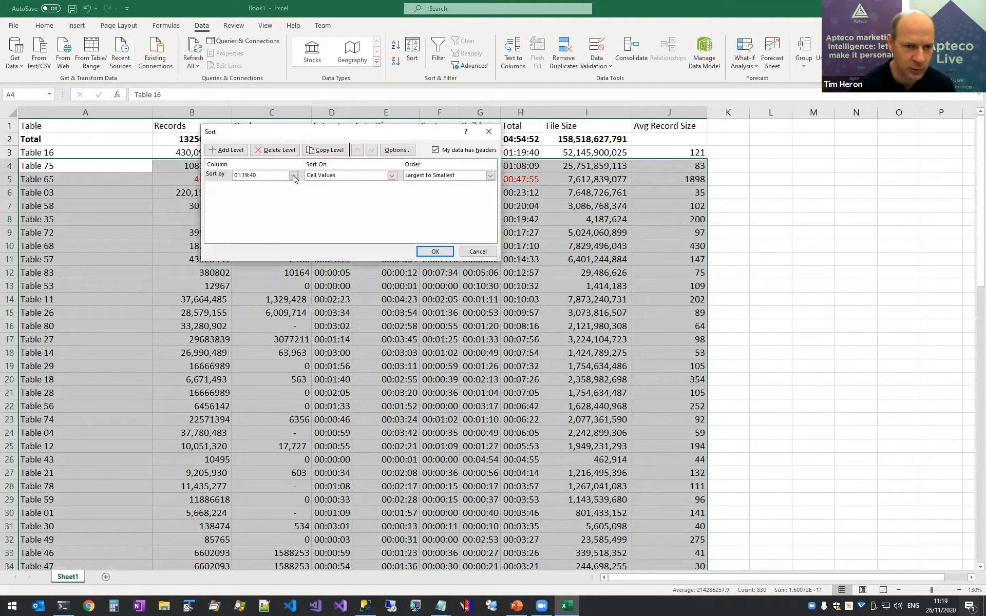
pyautogui.click(292, 175)
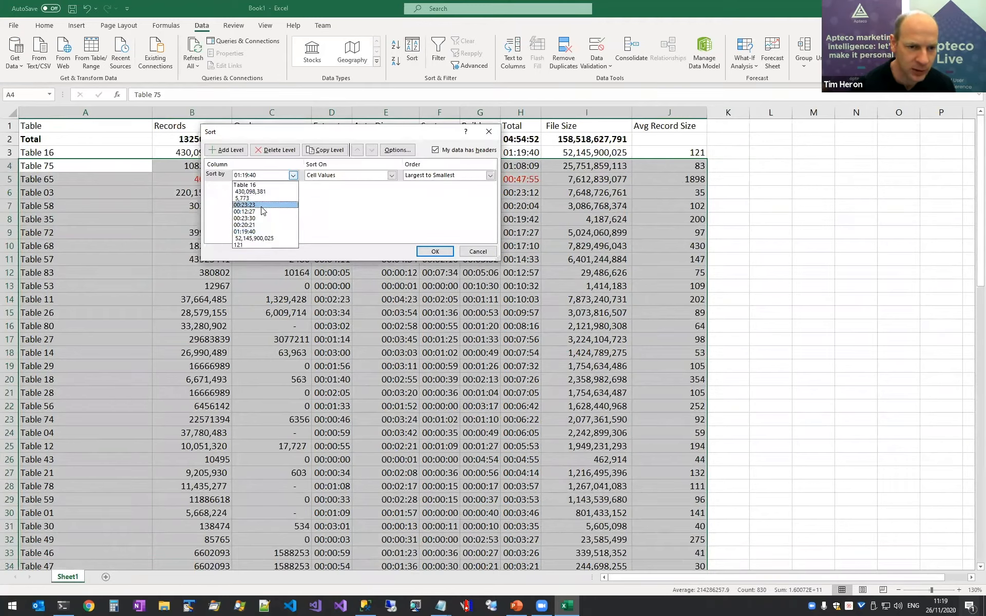
pyautogui.click(263, 211)
pyautogui.click(435, 251)
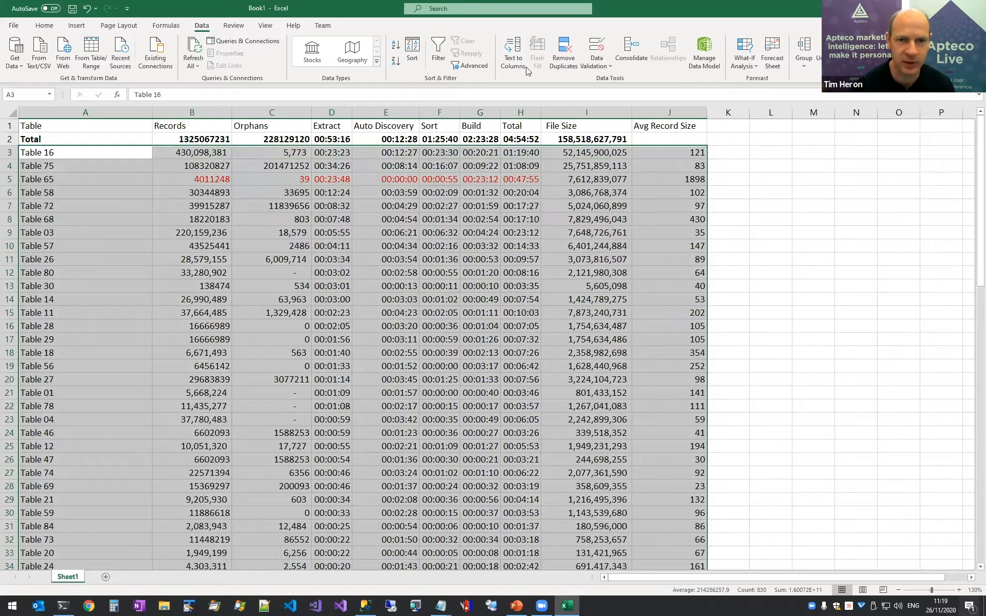
# Re-sort the rows by Column D, largest to smallest, without treating the first selected row as headers
pyautogui.click(412, 50)
pyautogui.click(435, 150)
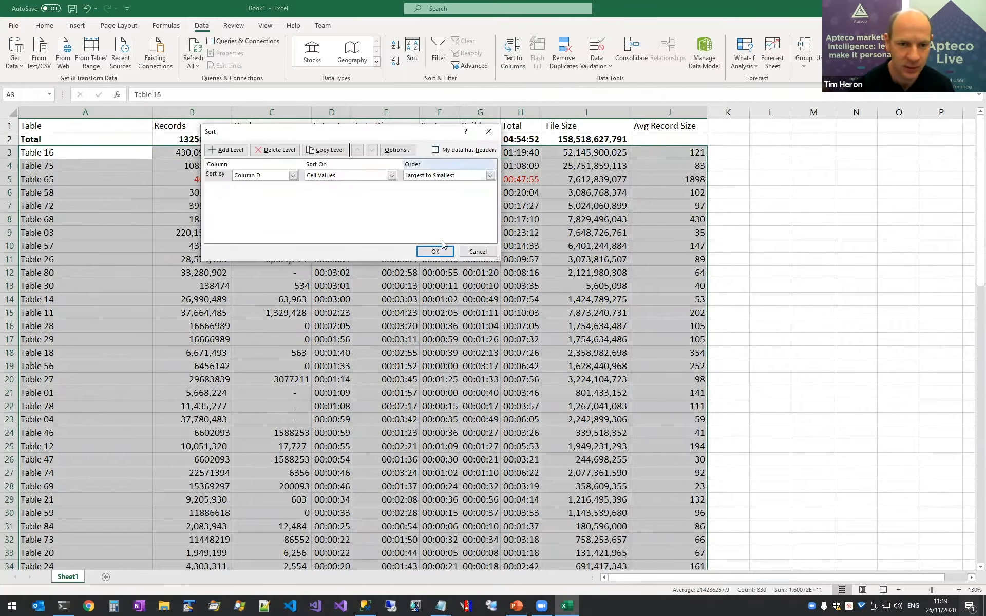
pyautogui.click(435, 251)
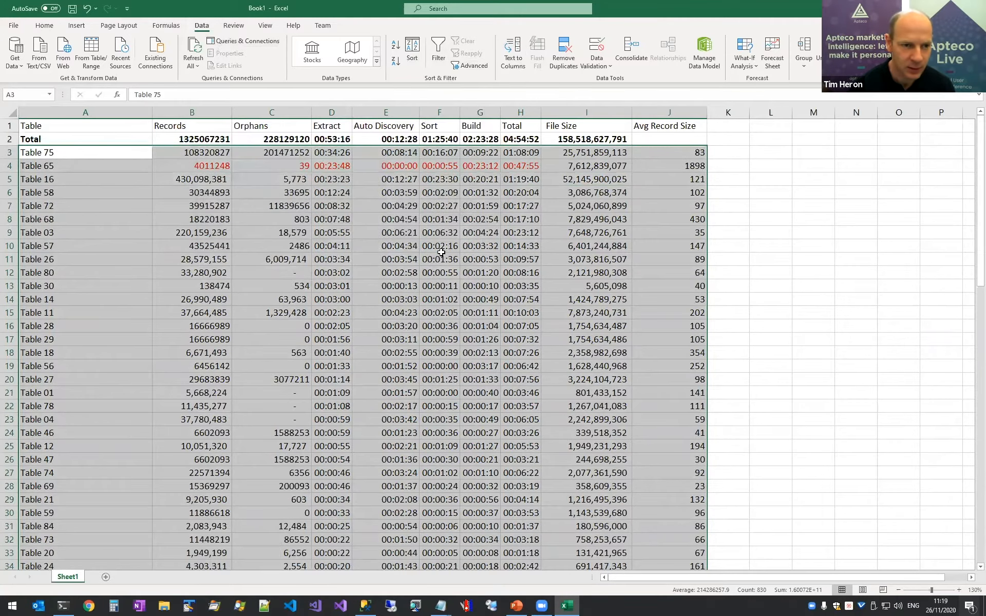
# Compare the overall Extract time in the Total row with Table 75's Extract time
pyautogui.click(396, 154)
pyautogui.click(329, 151)
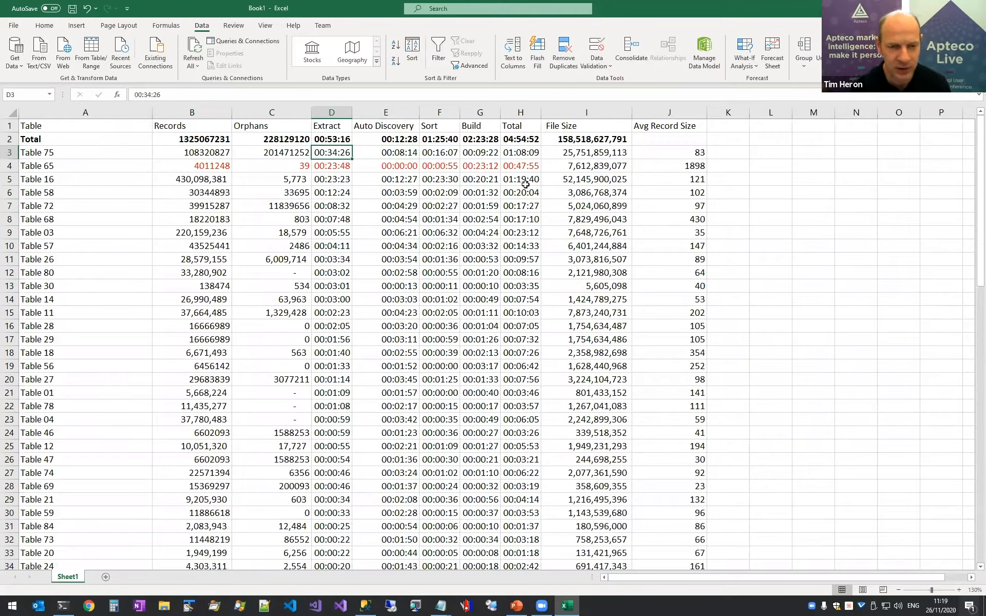
pyautogui.press('Up')
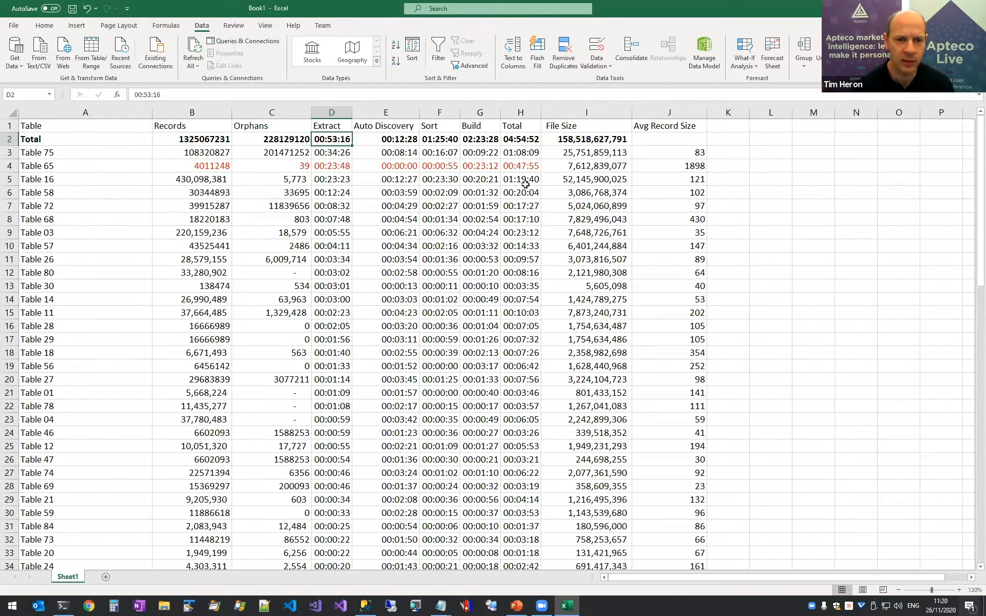
pyautogui.hotkey('shift', 'Down')
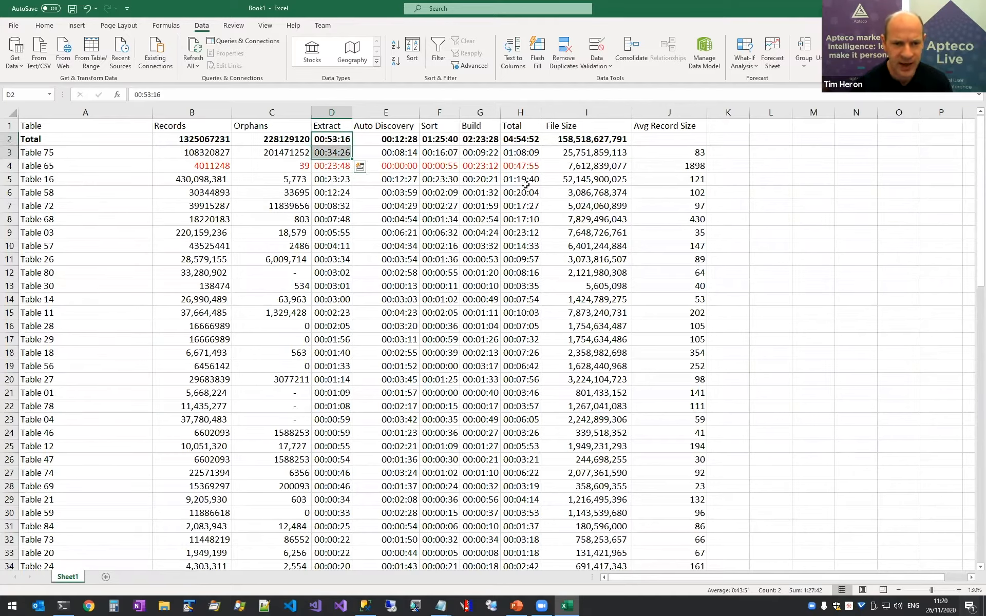
pyautogui.press('Down')
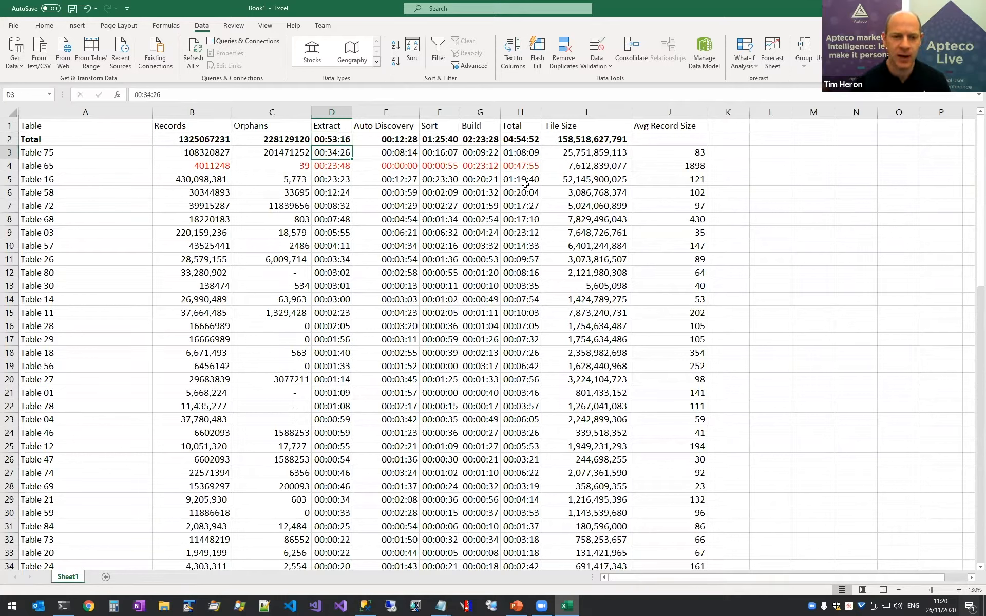
pyautogui.press('Up')
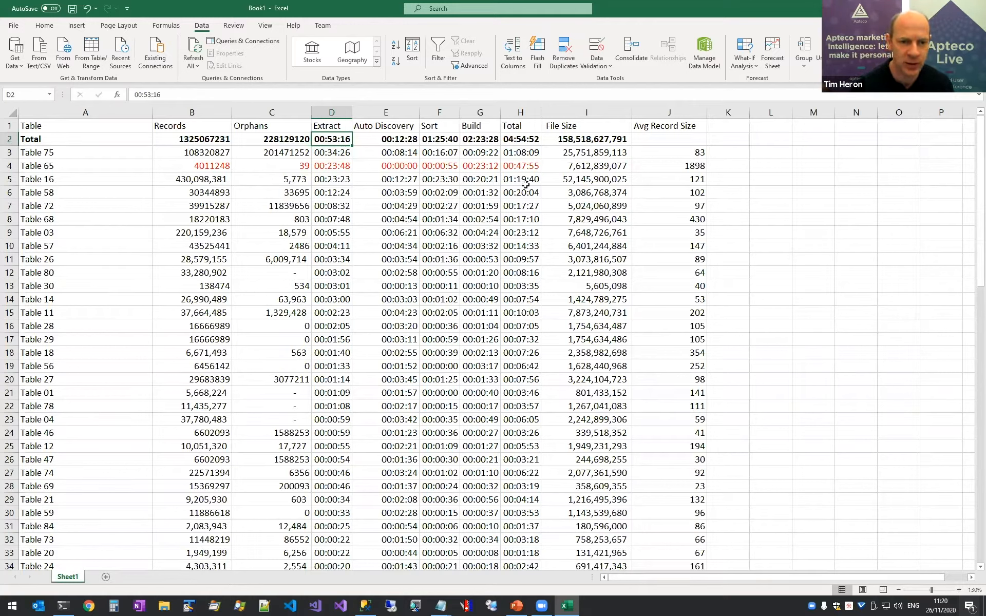
# Examine the Extract times from Table 75 through Table 65 and on to Table 14
pyautogui.press('Down')
pyautogui.hotkey('shift', 'Down')
pyautogui.hotkey('shift', 'Down')
pyautogui.hotkey('shift', 'Down')
pyautogui.hotkey('shift', 'Down')
pyautogui.hotkey('shift', 'Down')
pyautogui.hotkey('shift', 'Down')
pyautogui.hotkey('shift', 'Down')
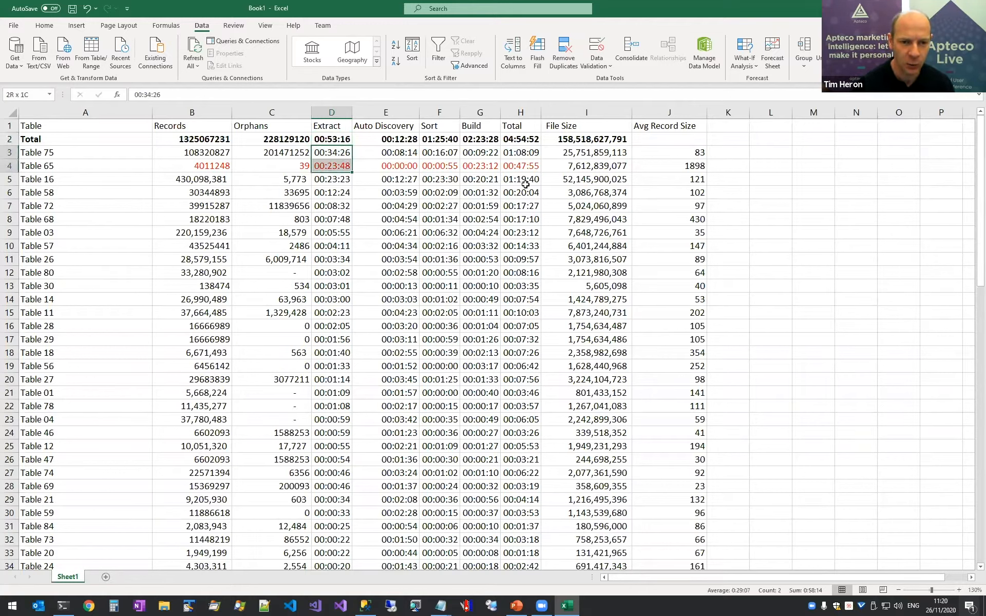
pyautogui.press('Up')
pyautogui.press('Down')
pyautogui.press('Down')
pyautogui.press('Up')
pyautogui.press('Down')
pyautogui.press('Up')
pyautogui.press('Down')
pyautogui.hotkey('shift', 'Down')
pyautogui.hotkey('shift', 'Down')
pyautogui.hotkey('shift', 'Down')
pyautogui.hotkey('shift', 'Down')
pyautogui.hotkey('shift', 'Down')
pyautogui.hotkey('shift', 'Down')
pyautogui.hotkey('shift', 'Down')
pyautogui.hotkey('shift', 'Down')
pyautogui.hotkey('shift', 'Down')
pyautogui.hotkey('shift', 'Down')
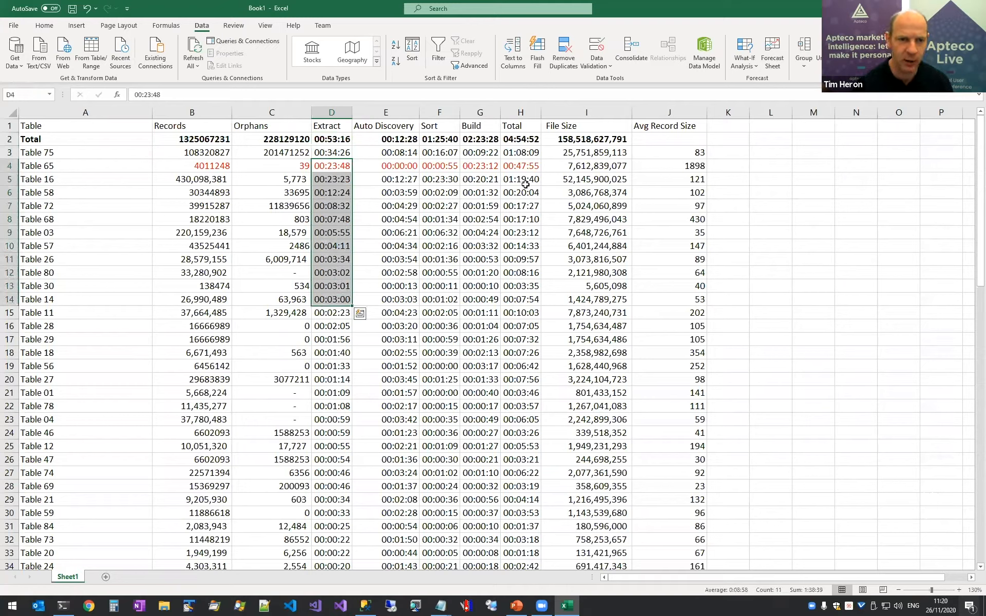
# Compare Table 75's records, orphans and Extract time with the Extract times of Table 65 through Table 57
pyautogui.click(339, 155)
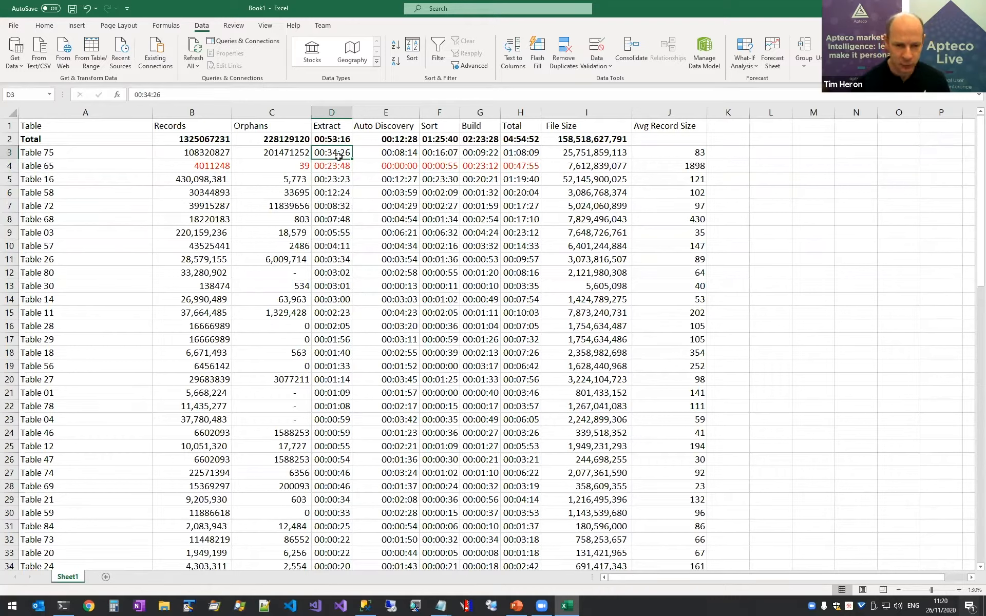
pyautogui.moveTo(67, 153); pyautogui.dragTo(330, 153)
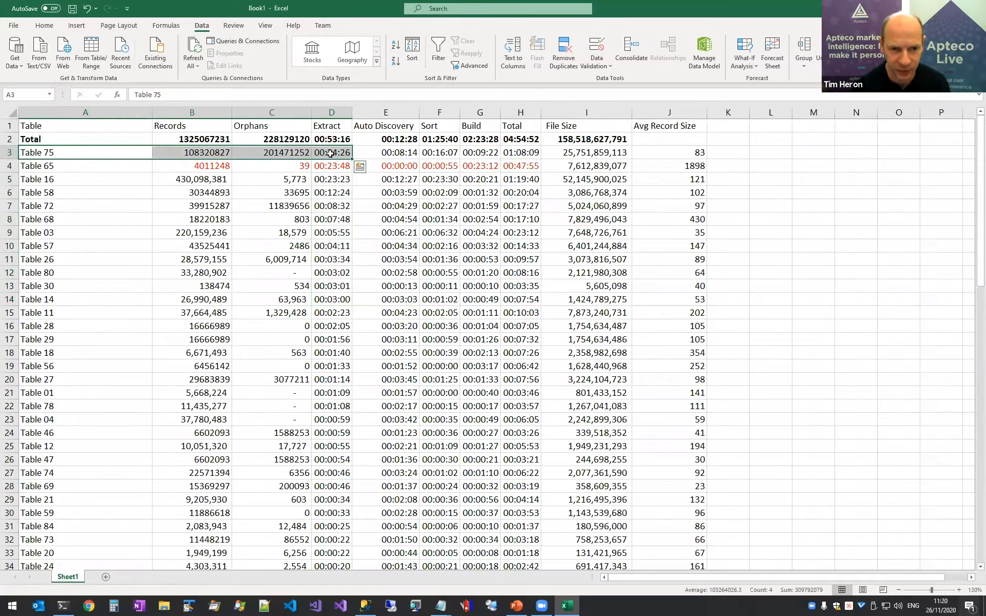
pyautogui.moveTo(332, 167); pyautogui.dragTo(332, 253)
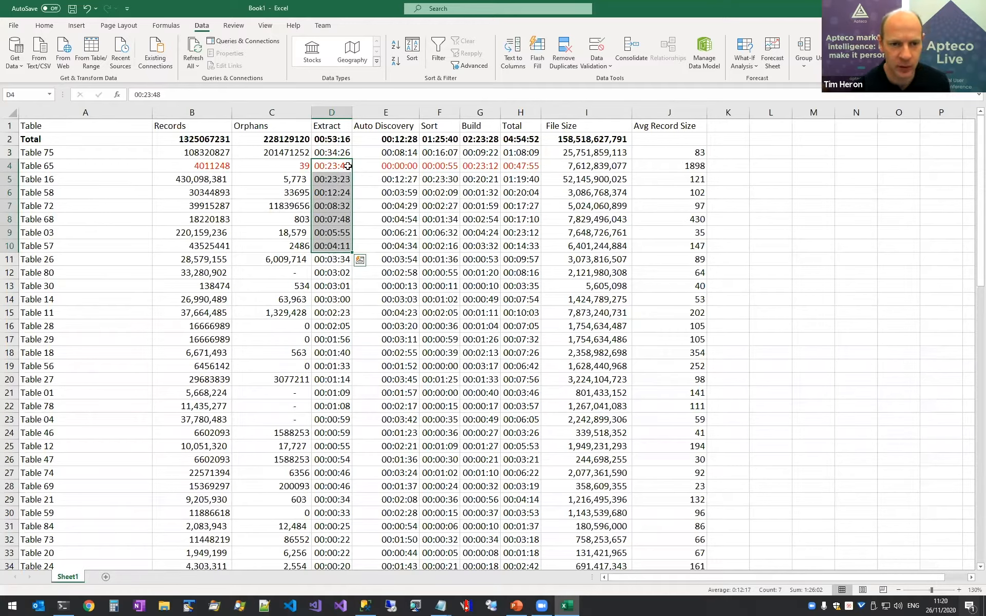
pyautogui.click(338, 153)
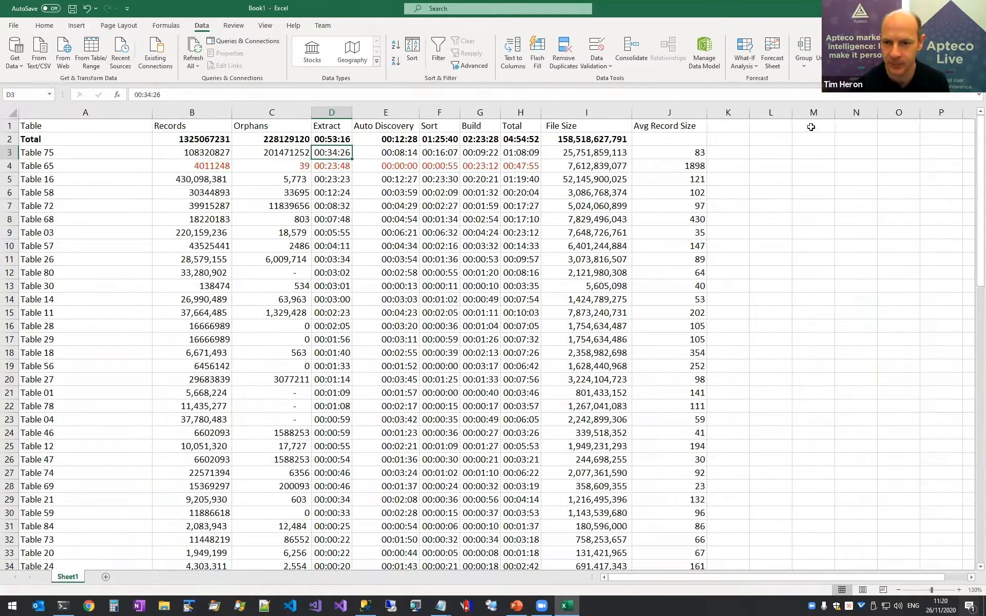
# Widen column K and enter the heading "Extract Velocity" in K1
pyautogui.moveTo(750, 112); pyautogui.dragTo(797, 112)
pyautogui.click(746, 133)
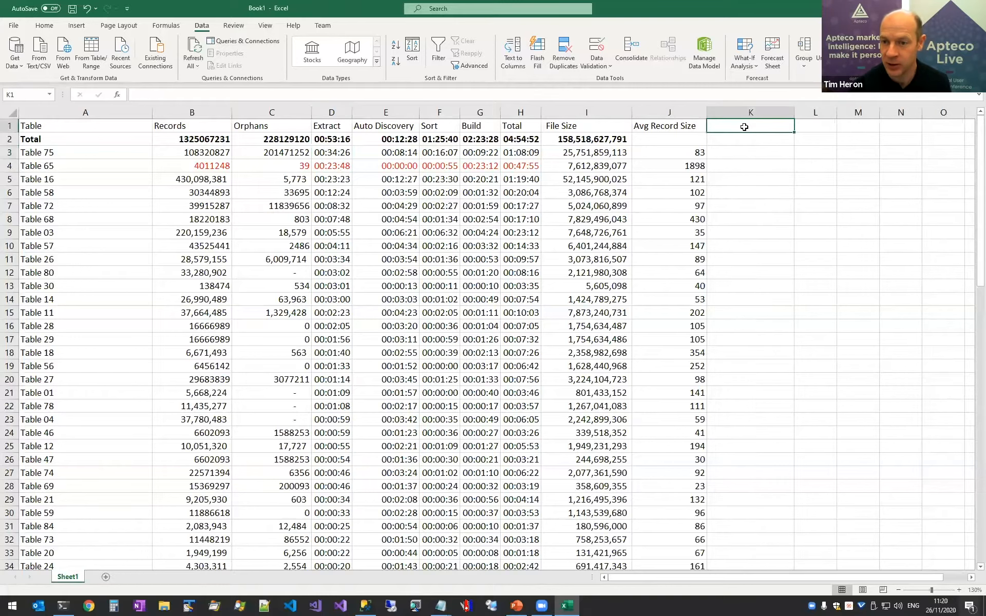
pyautogui.write('Ex')
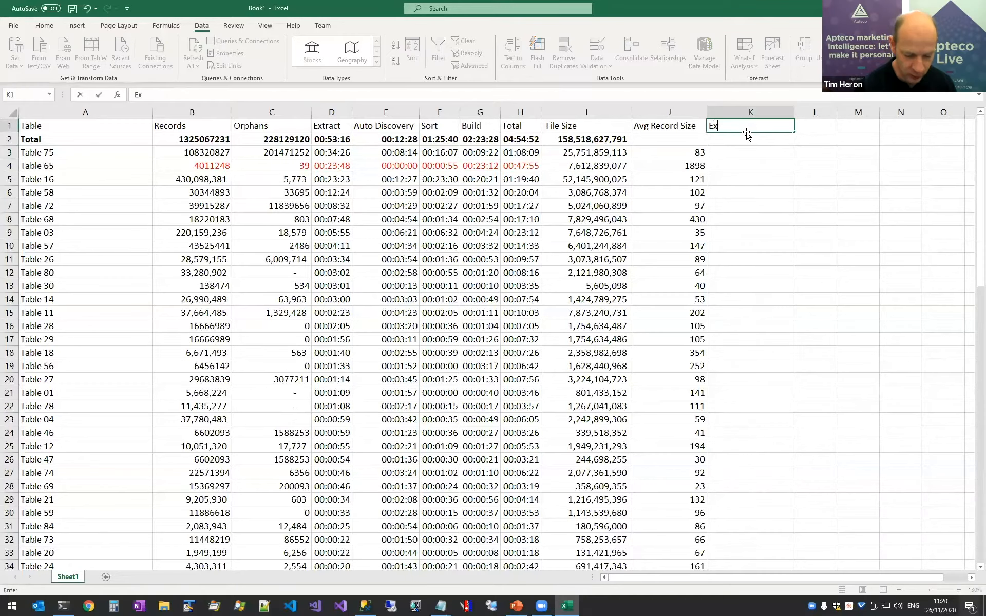
pyautogui.write('tract Velocity')
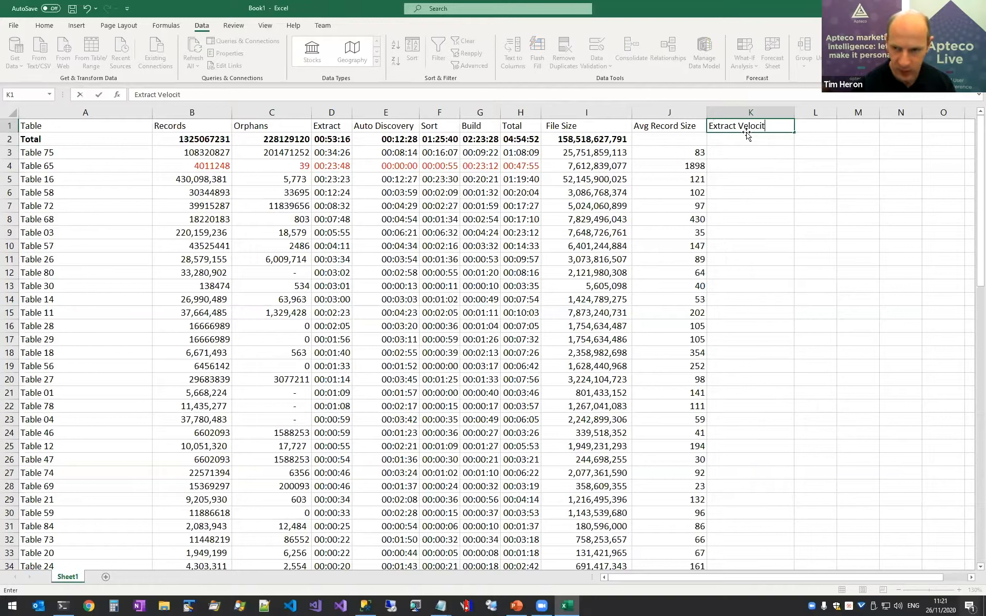
pyautogui.press('Return')
# Enter the formula =I3/(86400*D3) for Table 75's Extract Velocity in K3 and fill it down for all tables
pyautogui.click(612, 152)
pyautogui.click(757, 152)
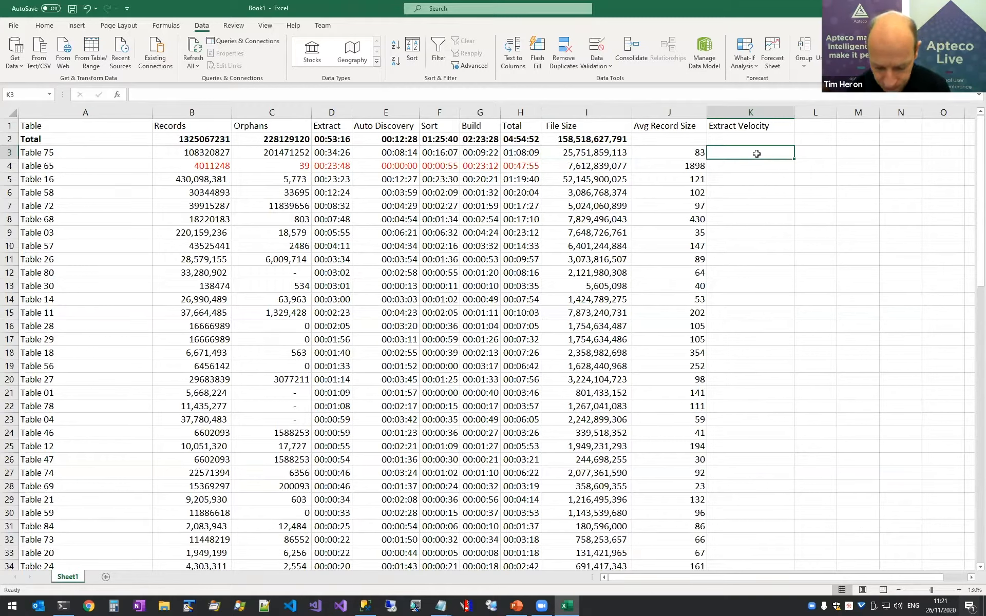
pyautogui.write('=')
pyautogui.click(576, 150)
pyautogui.write('/(')
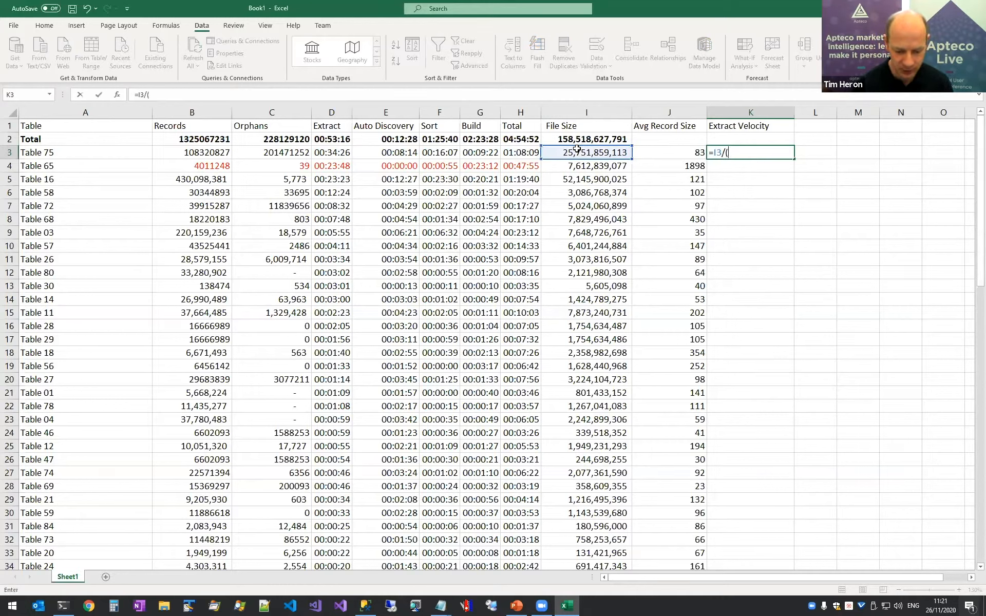
pyautogui.write('86')
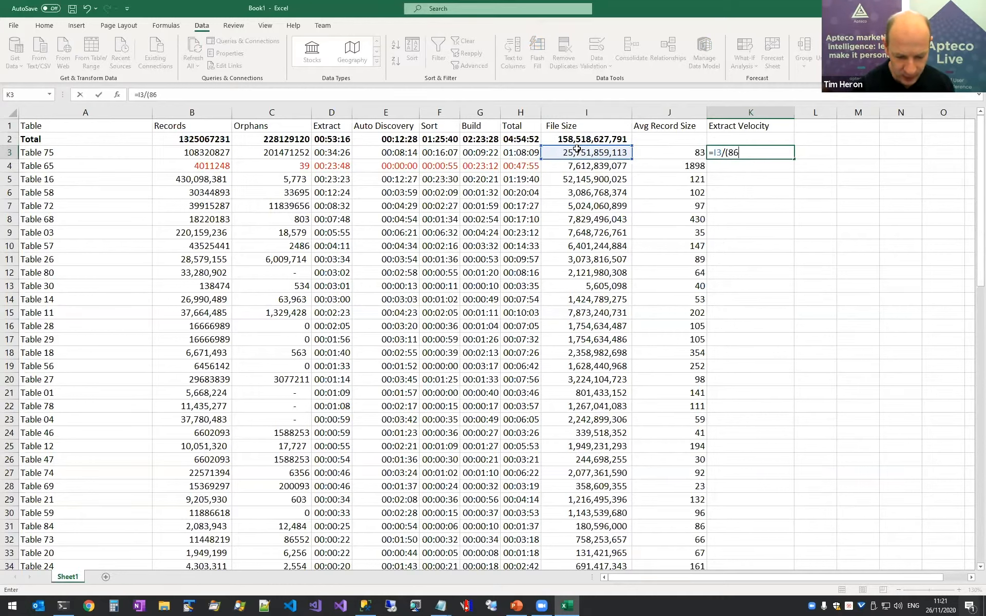
pyautogui.write('400*')
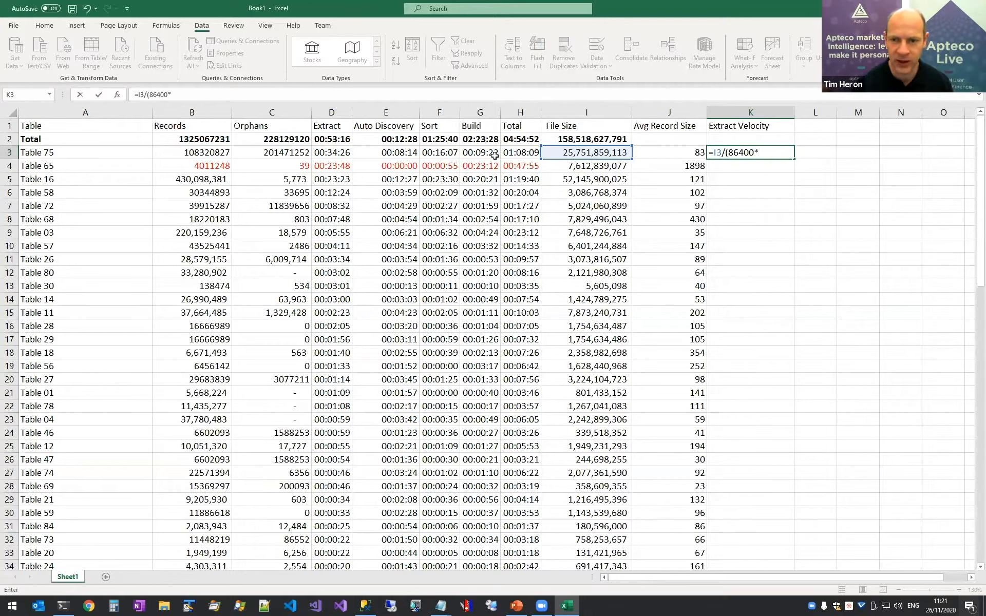
pyautogui.click(327, 153)
pyautogui.write(')')
pyautogui.hotkey('ctrl', 'Return')
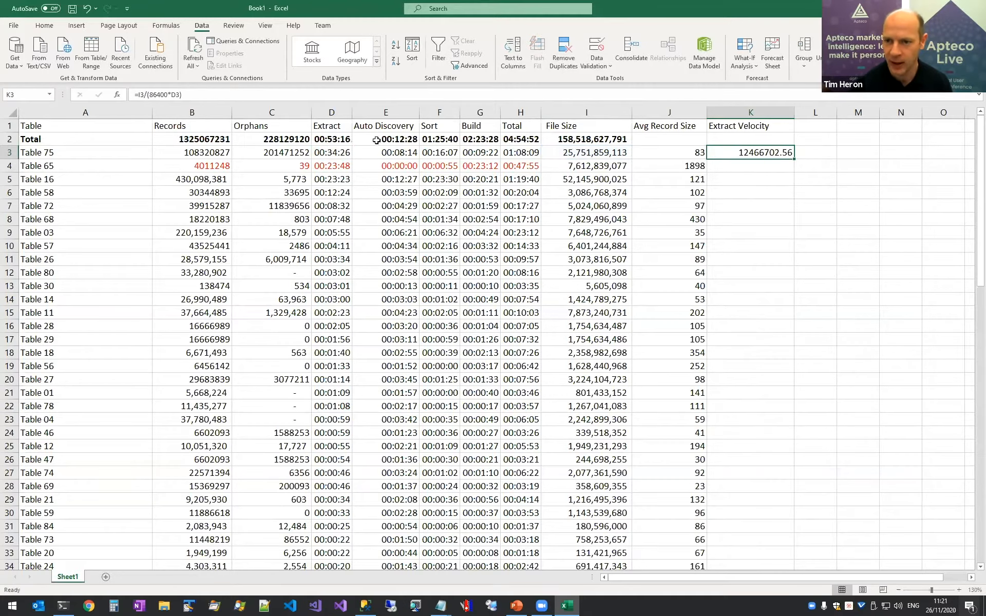
pyautogui.doubleClick(794, 161)
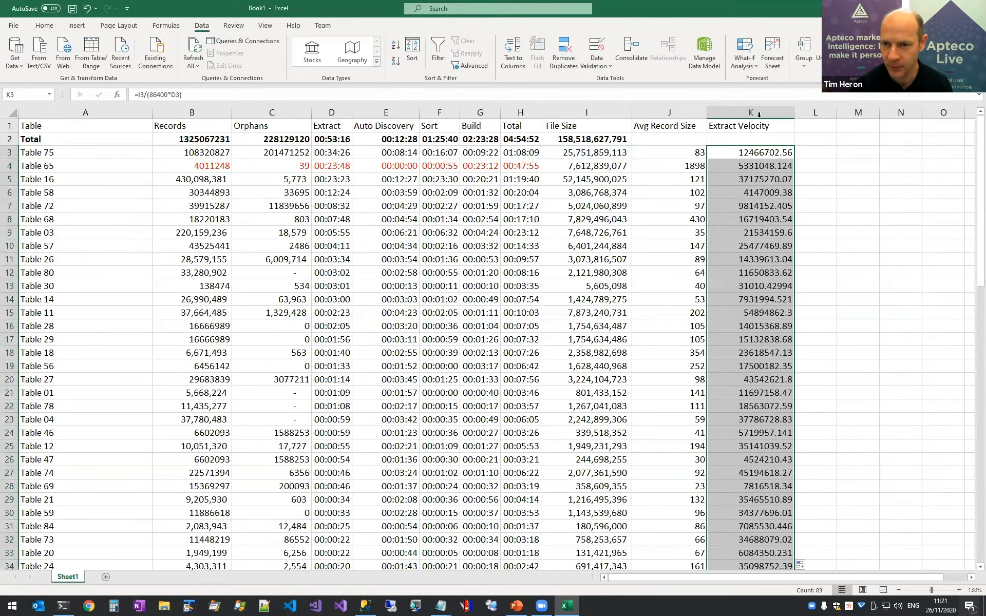
# Format the Extract Velocity column with thousands separators and no decimal places
pyautogui.click(751, 112)
pyautogui.click(44, 25)
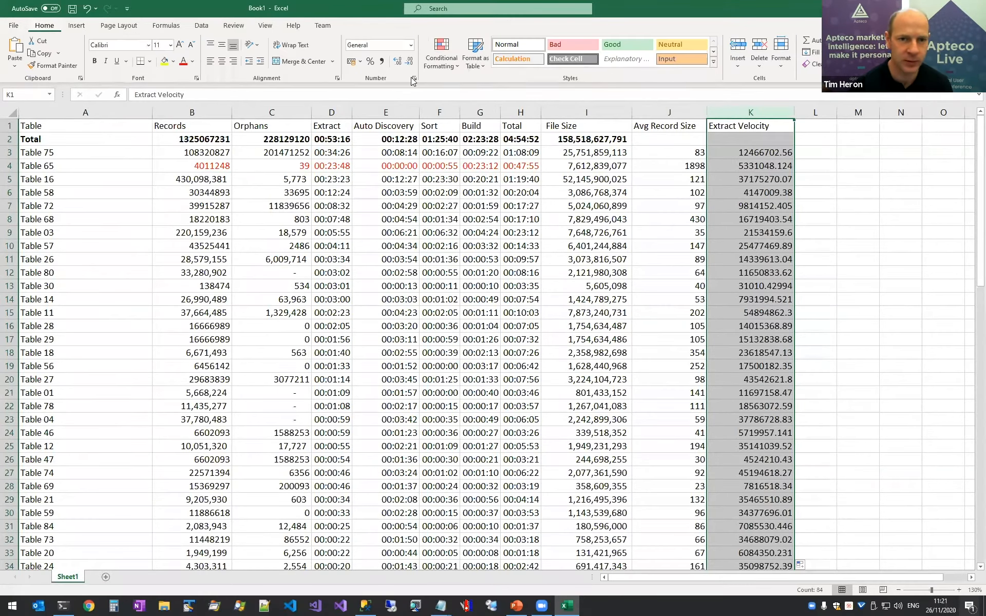
pyautogui.click(382, 60)
pyautogui.click(409, 62)
pyautogui.click(409, 61)
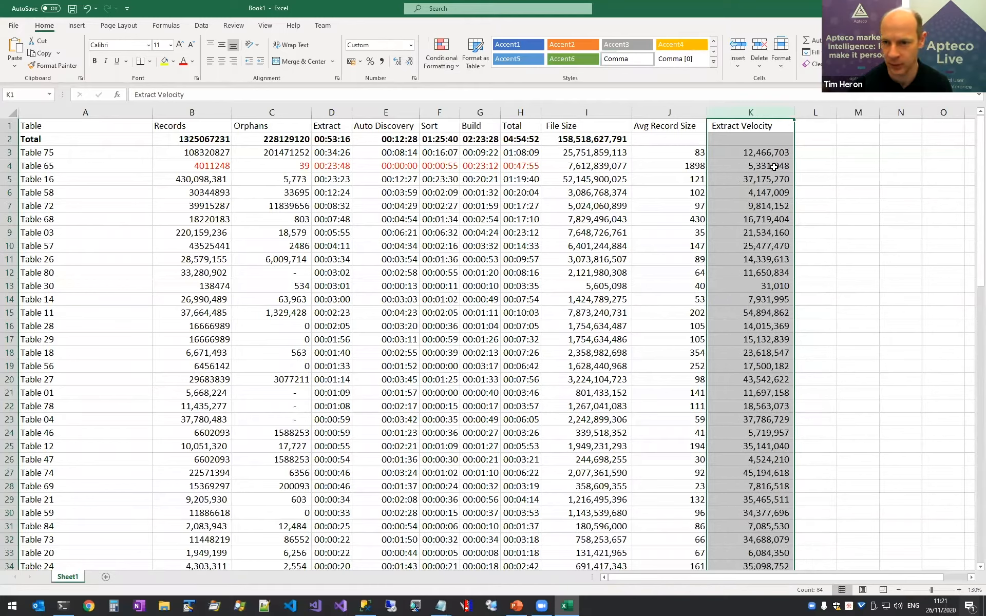
# Compare the Extract Velocity values of Table 75, Table 11 and Table 30
pyautogui.click(758, 153)
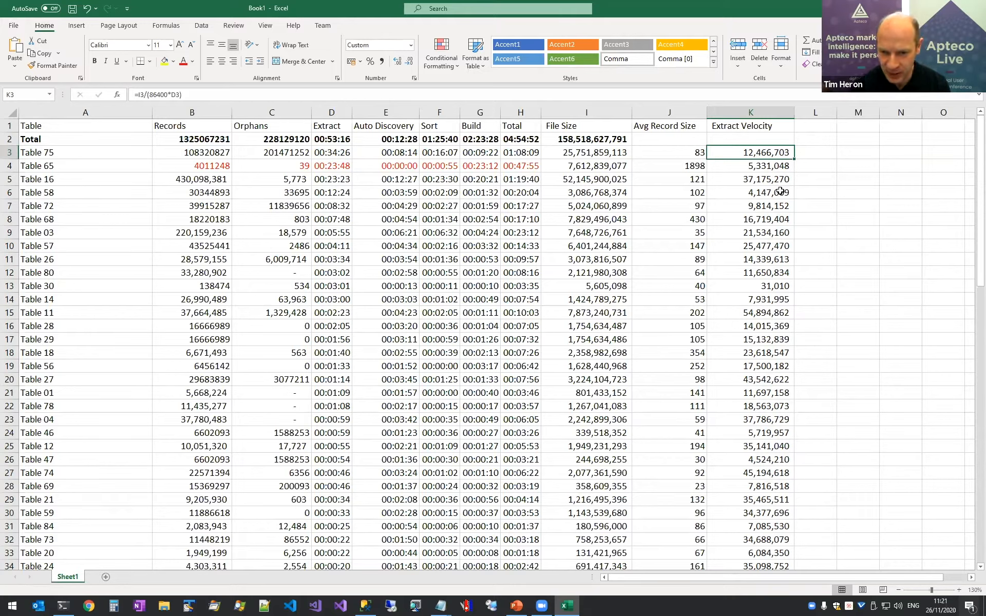
pyautogui.click(743, 314)
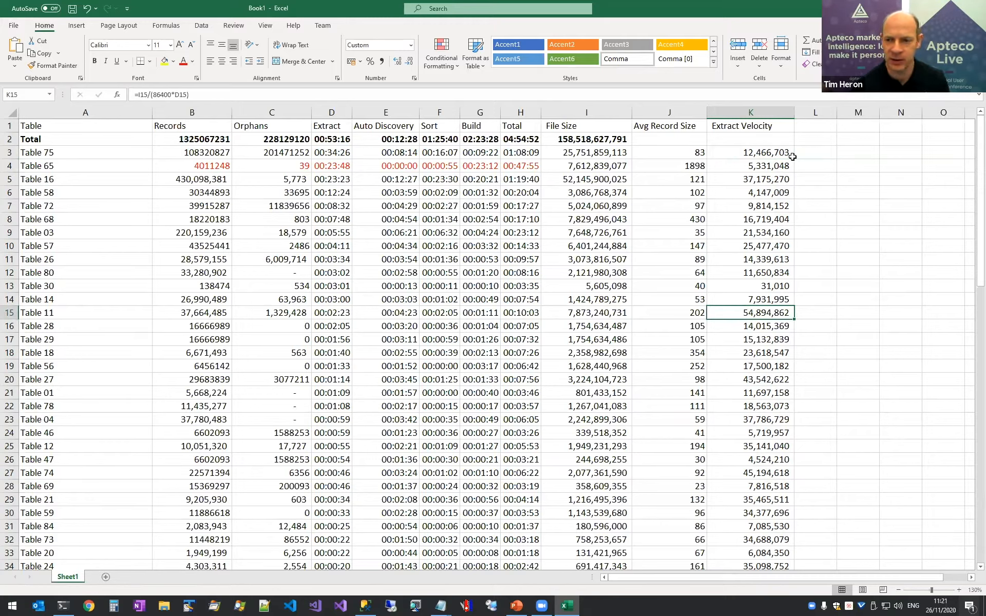
pyautogui.click(754, 286)
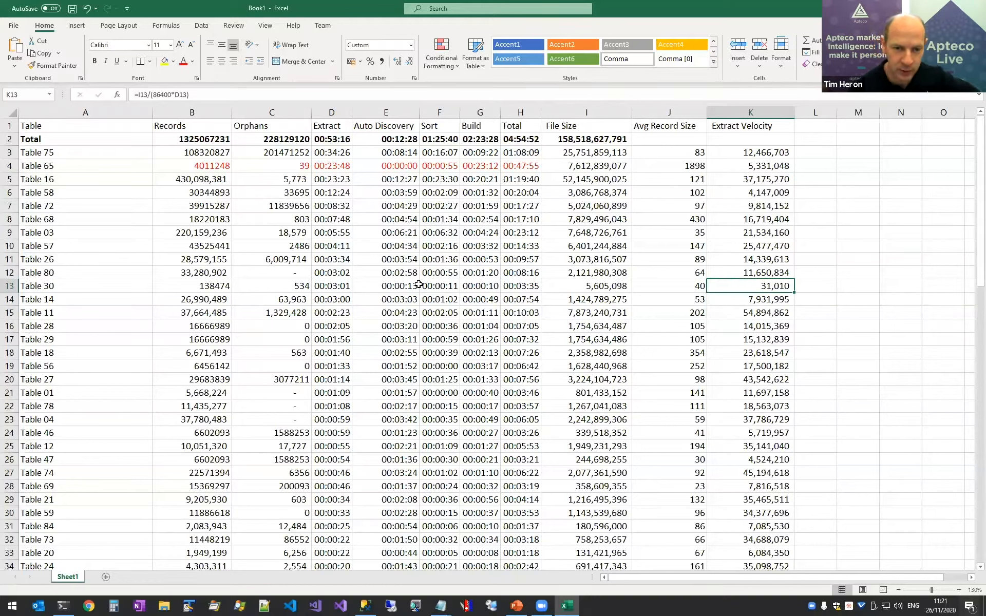
# Check Table 30's Extract time and record count, and colour its values from Records to Auto Discovery red
pyautogui.click(334, 286)
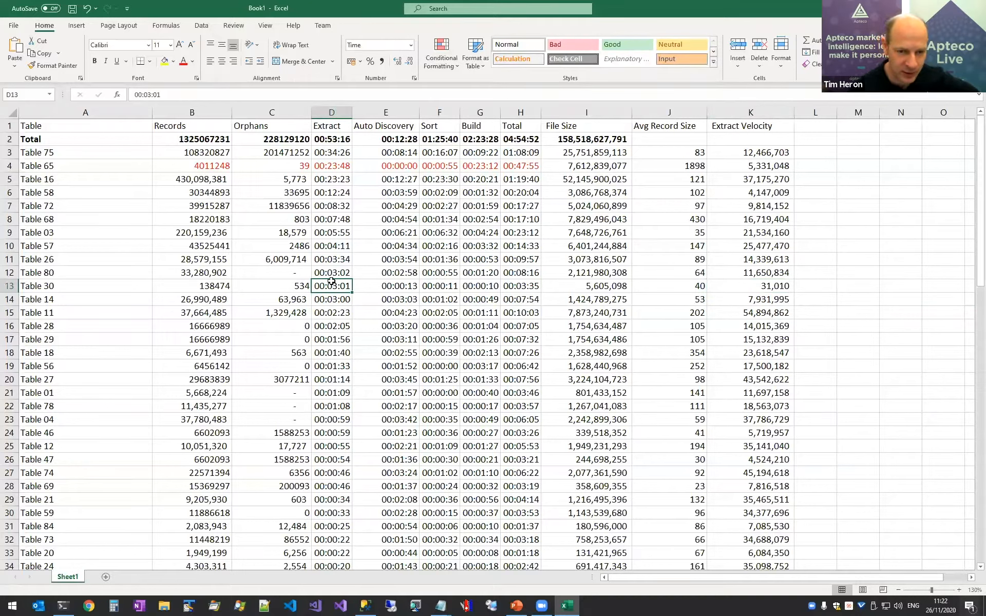
pyautogui.click(207, 287)
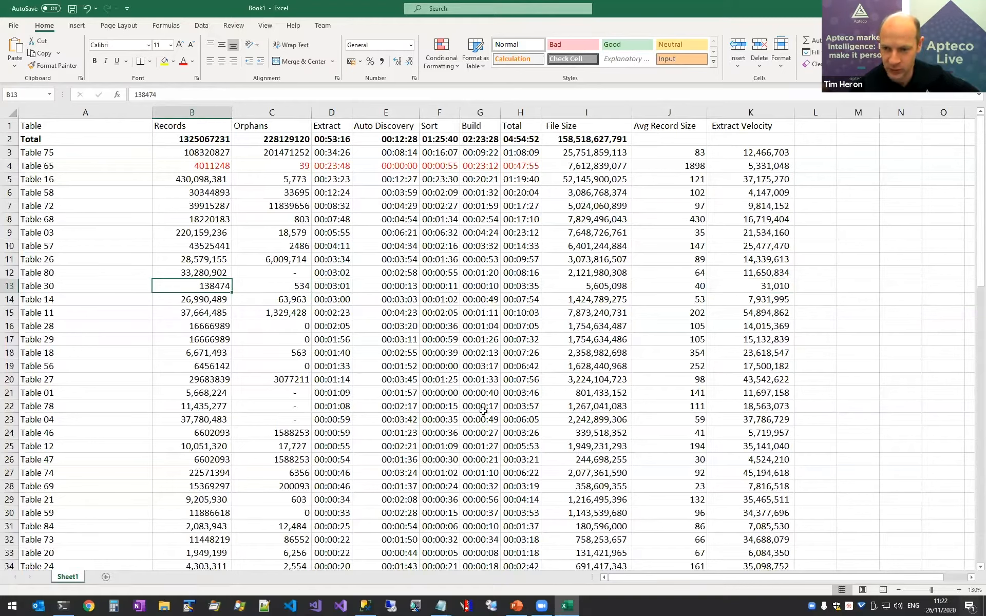
pyautogui.moveTo(212, 286); pyautogui.dragTo(415, 281)
pyautogui.click(186, 64)
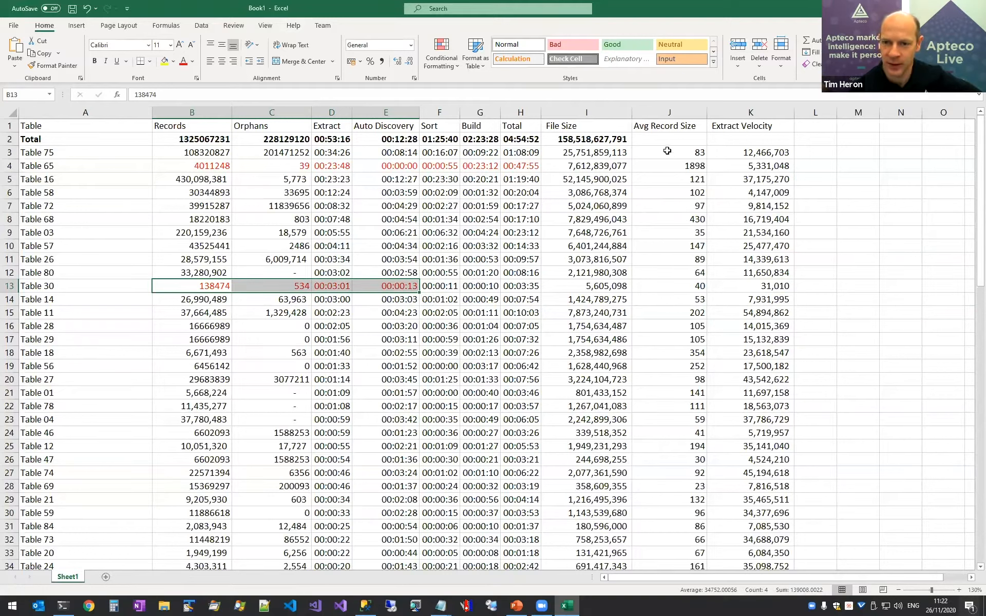
# Review the Avg Record Size and Extract Velocity values of the slowest tables, plus the Extract times of the Total and Table 75 rows
pyautogui.moveTo(670, 148); pyautogui.dragTo(671, 244)
pyautogui.moveTo(736, 151); pyautogui.dragTo(735, 222)
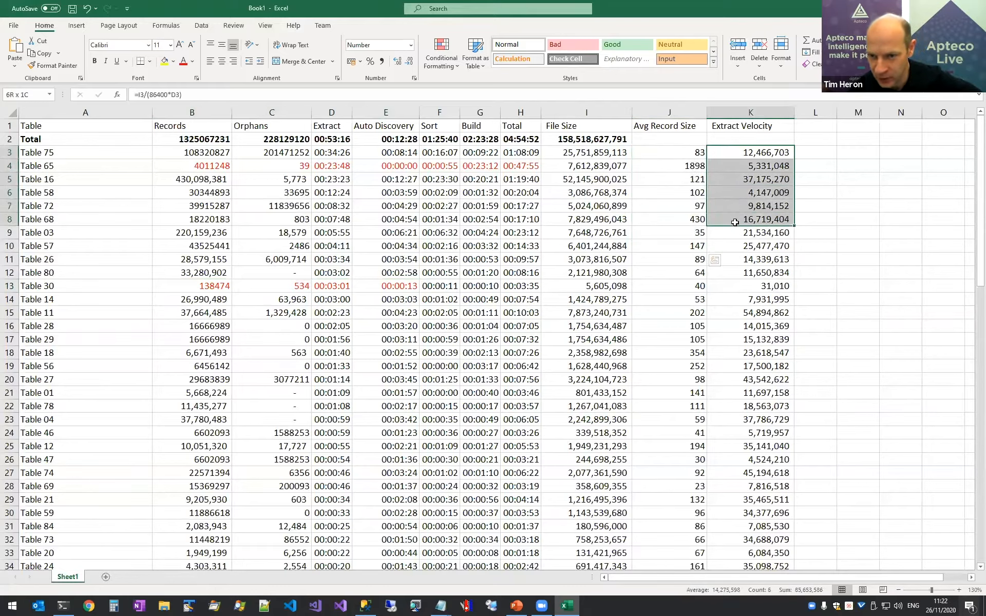
pyautogui.click(333, 139)
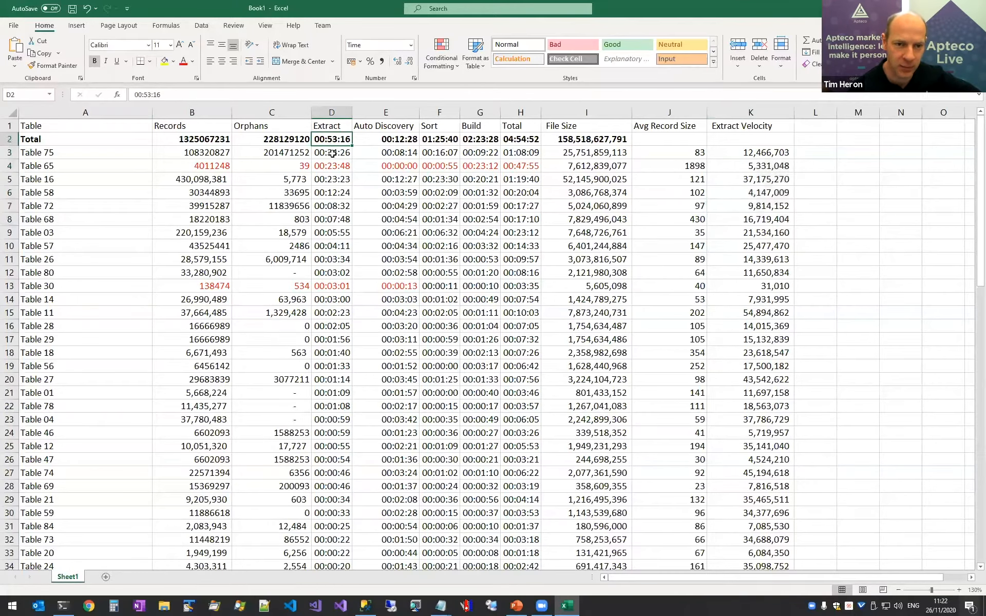
pyautogui.click(333, 153)
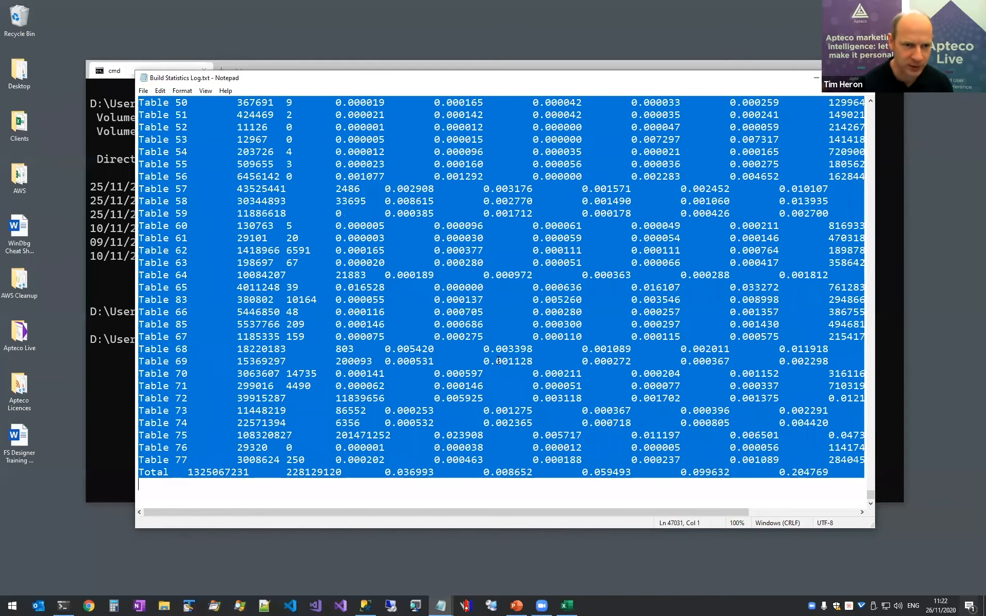
# Switch to Build Statistics Log.txt in Notepad and examine the benchmark score and stage timings at the head of the last Customer1 build report
pyautogui.click(524, 327)
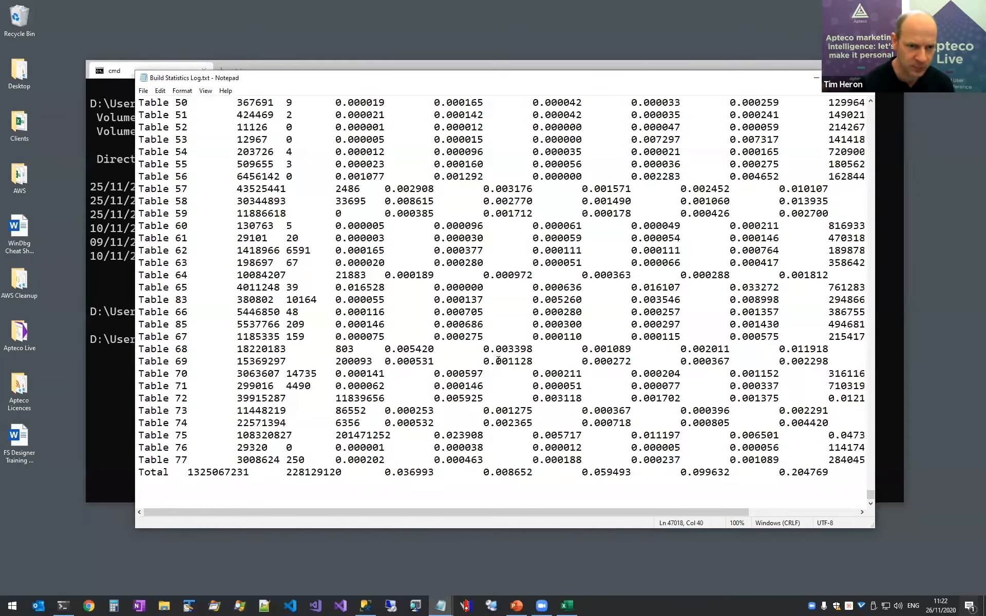
pyautogui.press('pageup')
pyautogui.press('pageup')
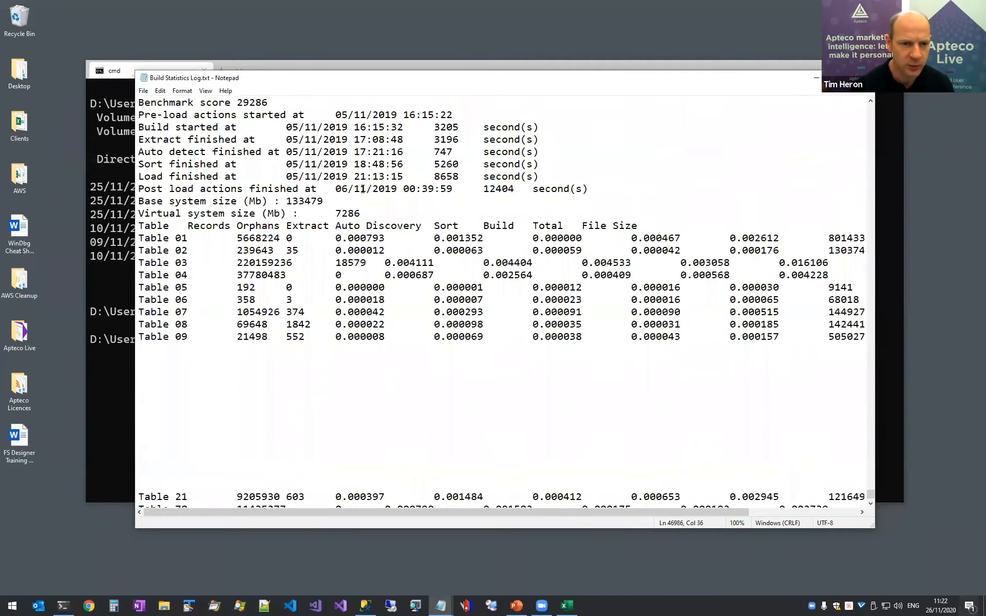
pyautogui.moveTo(139, 202); pyautogui.dragTo(139, 287)
pyautogui.click(138, 263)
pyautogui.hotkey('ctrl', 'shift', 'Right')
pyautogui.hotkey('ctrl', 'shift', 'Right')
pyautogui.hotkey('ctrl', 'shift', 'Right')
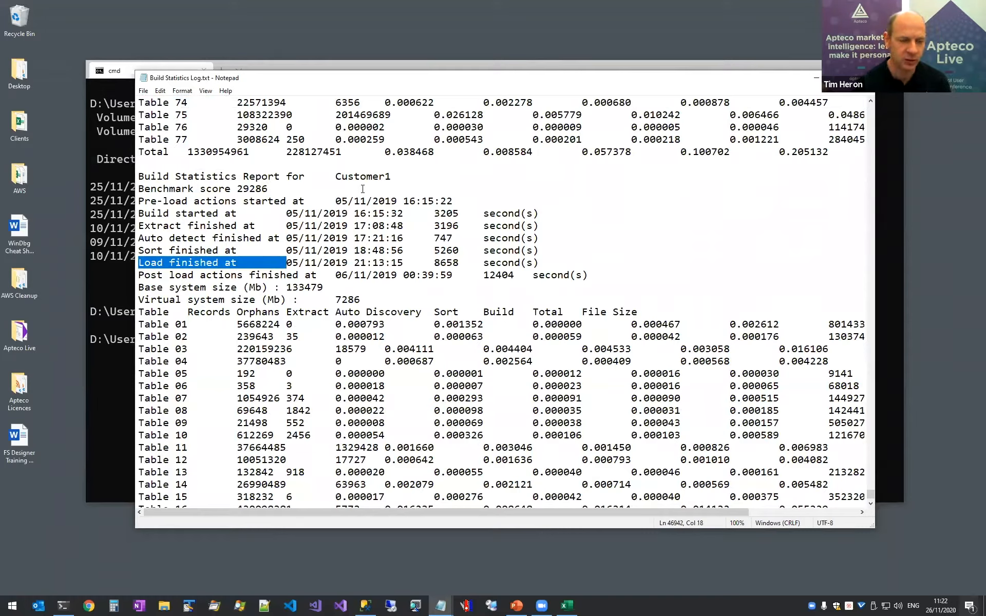
pyautogui.click(250, 263)
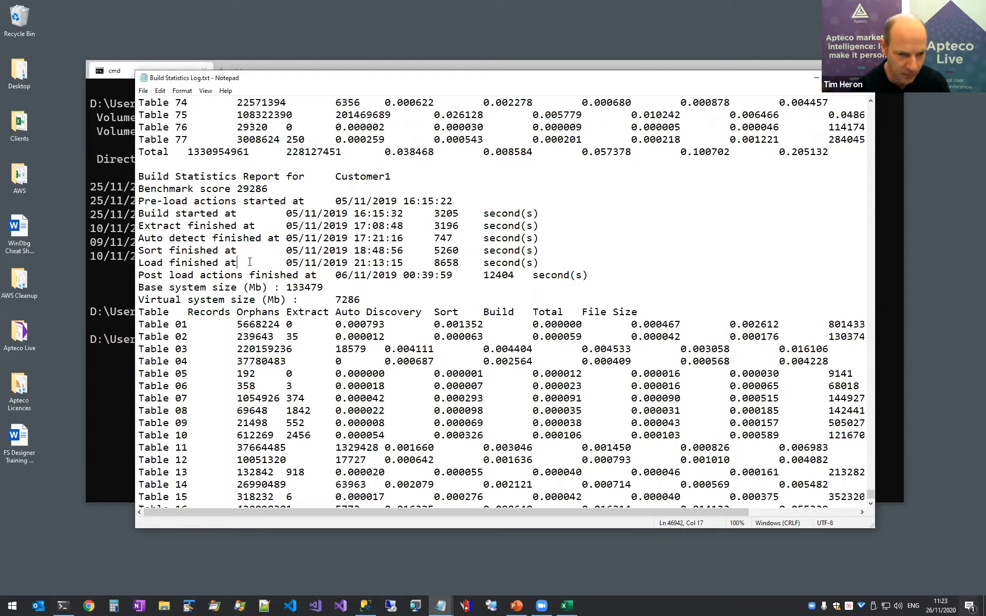
# Switch to Filter.bat in Notepad and read its FINDSTR commands that filter benchmark scores and totals into BenchmarkScores.txt and Totals.txt
pyautogui.moveTo(440, 606)
pyautogui.click(405, 542)
pyautogui.moveTo(223, 254); pyautogui.dragTo(284, 254)
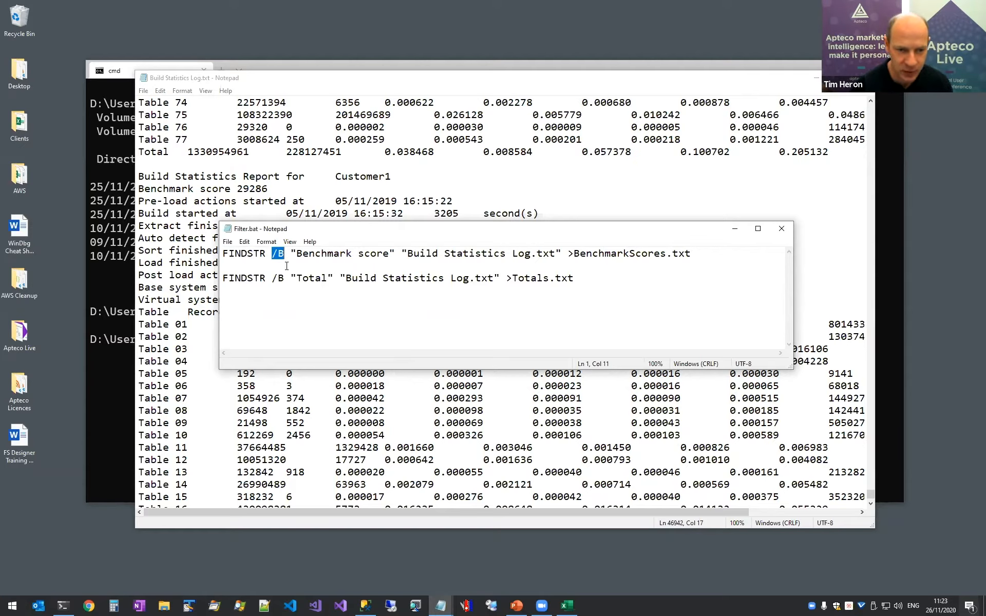
pyautogui.moveTo(396, 253); pyautogui.dragTo(211, 256)
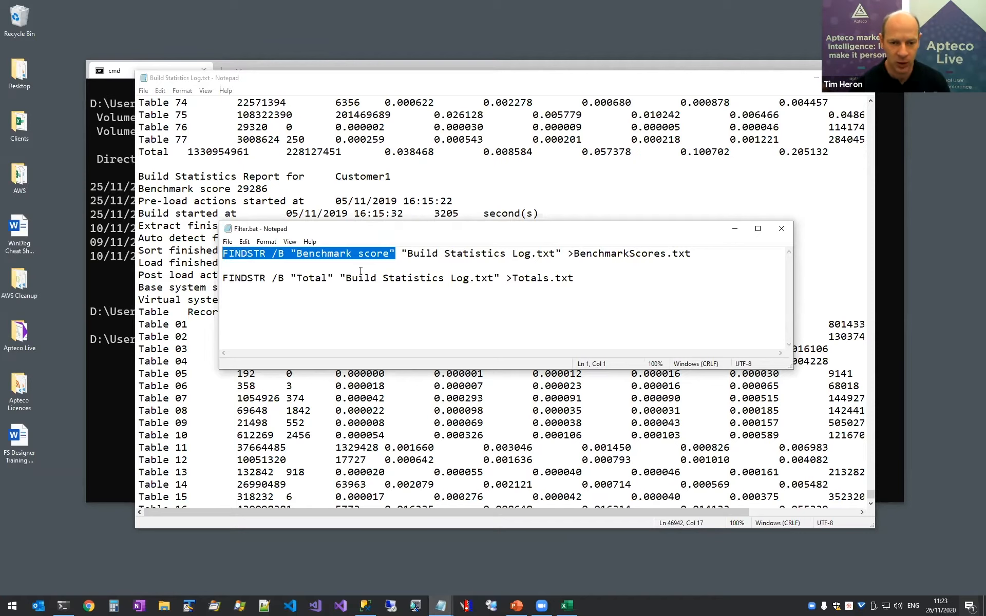
pyautogui.moveTo(567, 257); pyautogui.dragTo(697, 264)
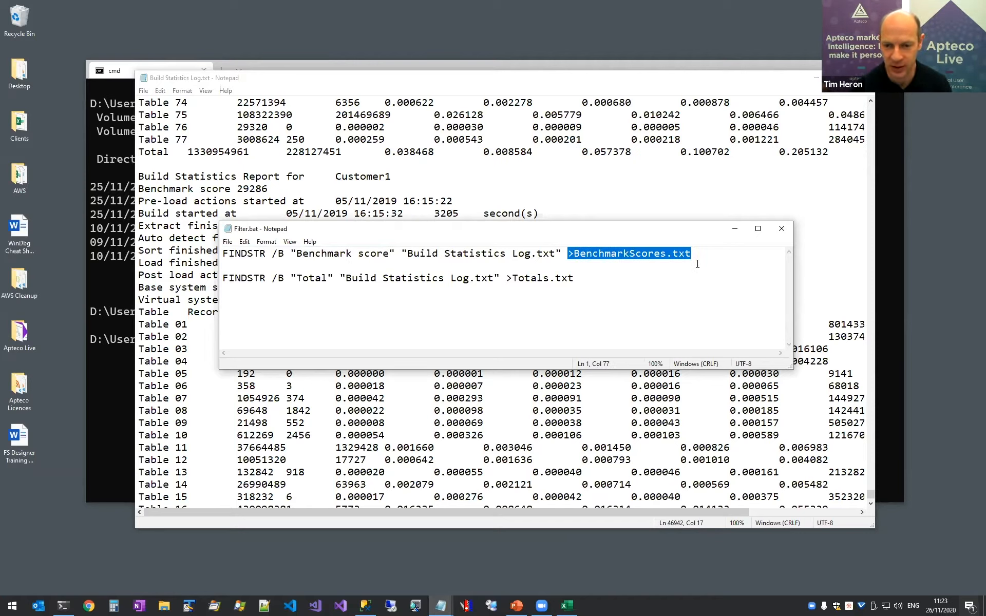
pyautogui.click(644, 322)
pyautogui.moveTo(224, 273); pyautogui.dragTo(579, 282)
pyautogui.click(579, 301)
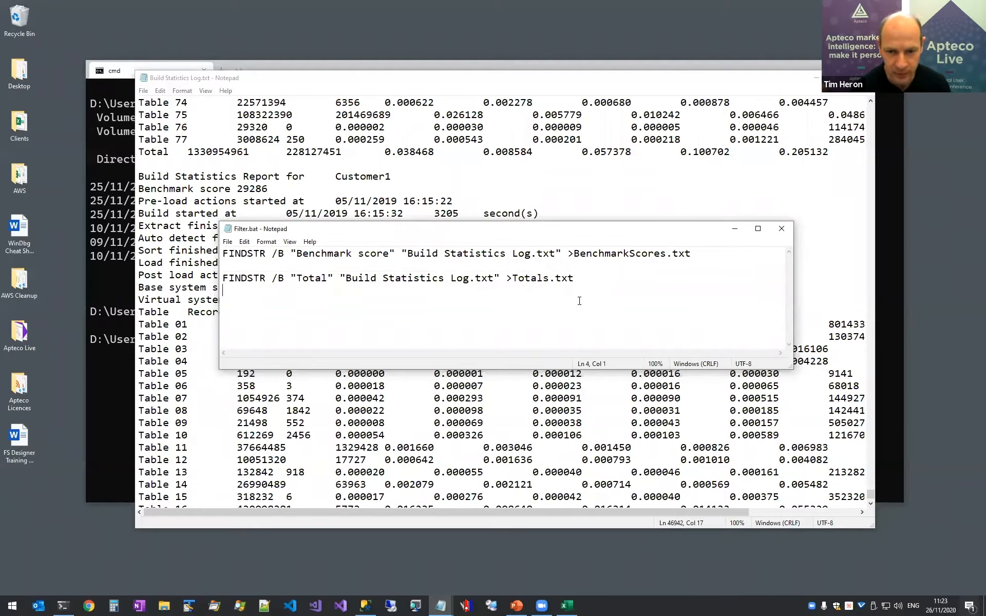
# Run Filter.bat in the command prompt and open the resulting BenchmarkScores.txt in Notepad
pyautogui.click(99, 290)
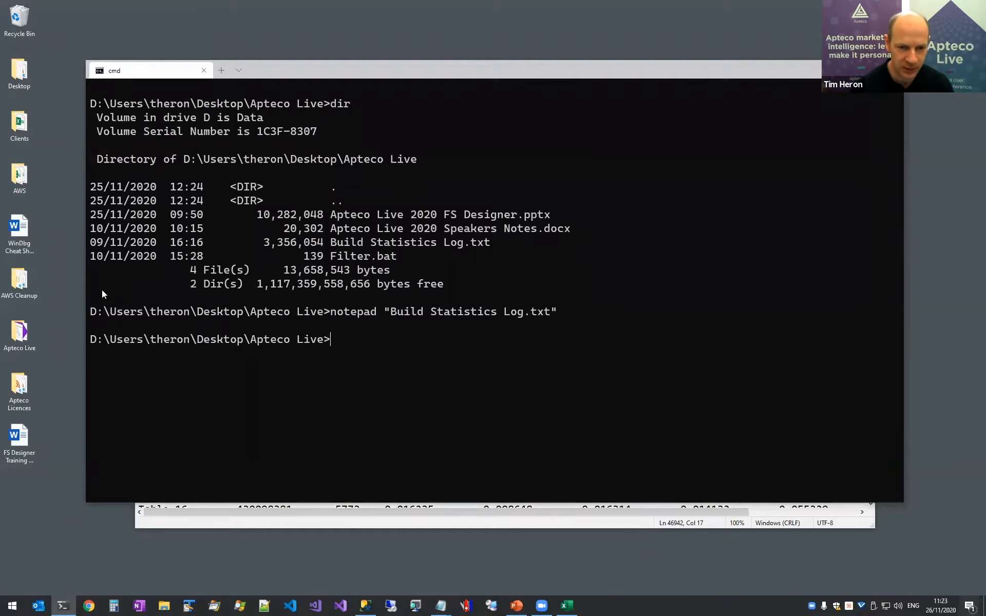
pyautogui.write('Filter.bat')
pyautogui.press('Return')
pyautogui.write('notepad Ben')
pyautogui.press('Tab')
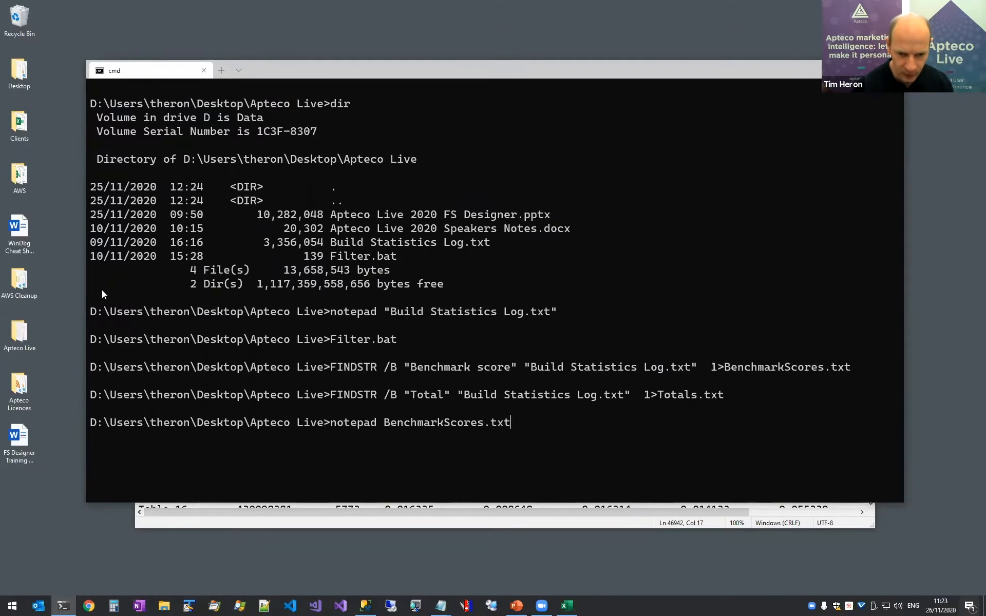
pyautogui.press('Return')
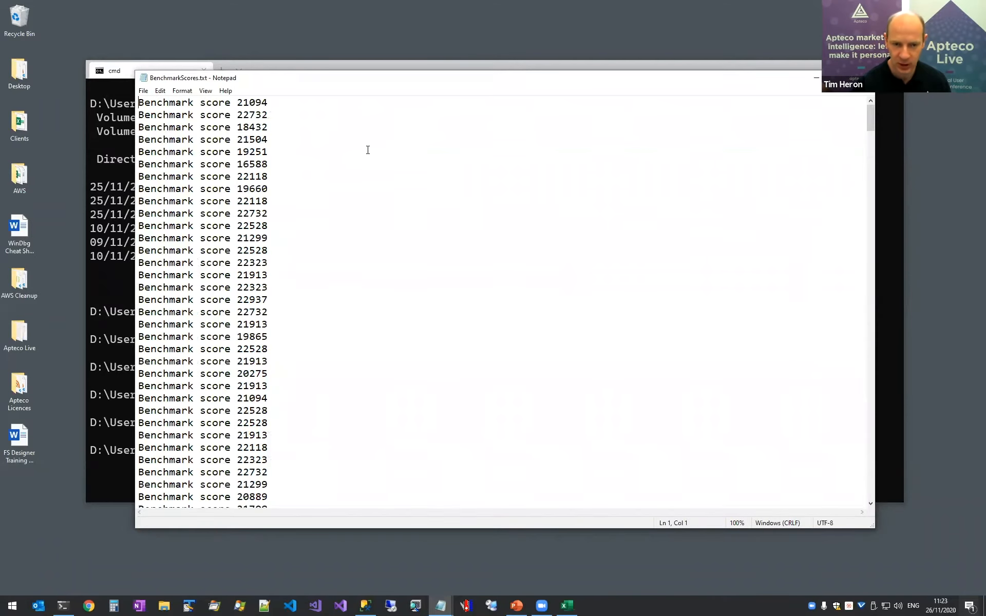
# Copy all the benchmark score lines into a new worksheet in the Excel workbook, starting at cell A1
pyautogui.scroll(-20, 368, 149)
pyautogui.scroll(20, 368, 149)
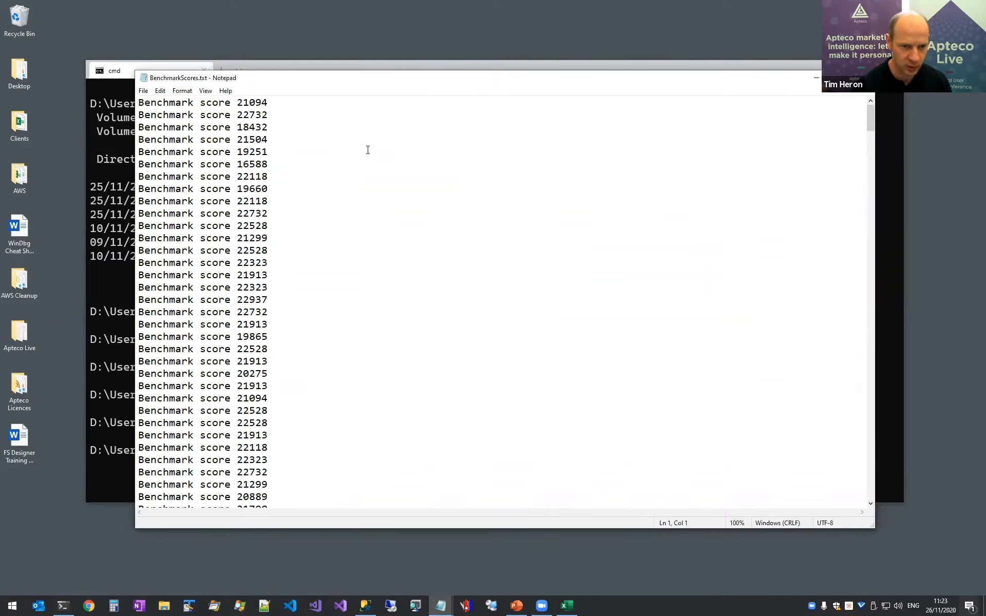
pyautogui.hotkey('ctrl', 'a')
pyautogui.hotkey('alt', 'Tab')
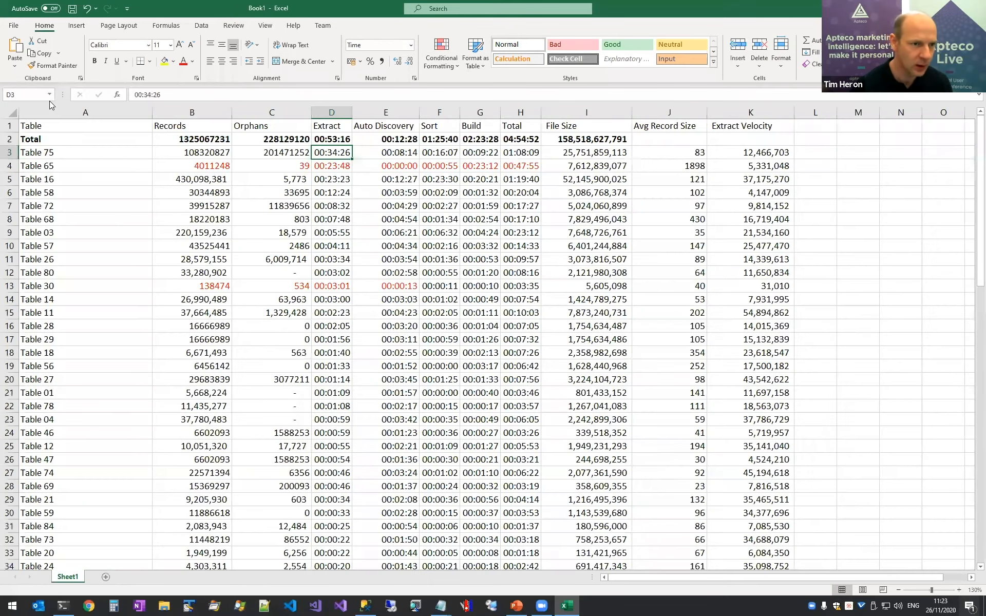
pyautogui.hotkey('shift', 'F11')
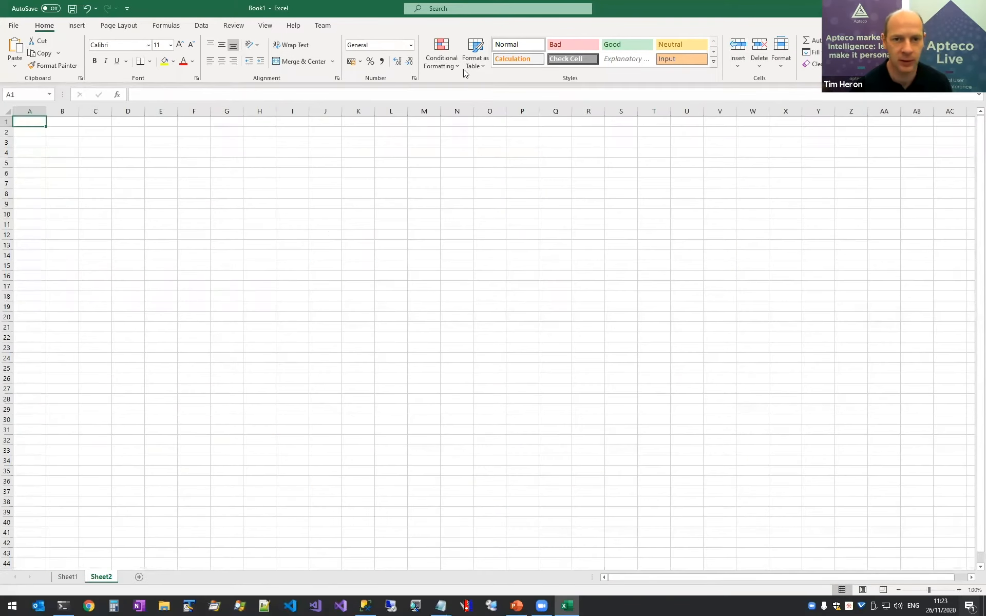
pyautogui.hotkey('ctrl', 'v')
# Insert a line chart of the benchmark scores in column B
pyautogui.press('Right')
pyautogui.hotkey('ctrl', 'space')
pyautogui.hotkey('alt', 'n')
pyautogui.press('n')
pyautogui.press('1')
pyautogui.press('Return')
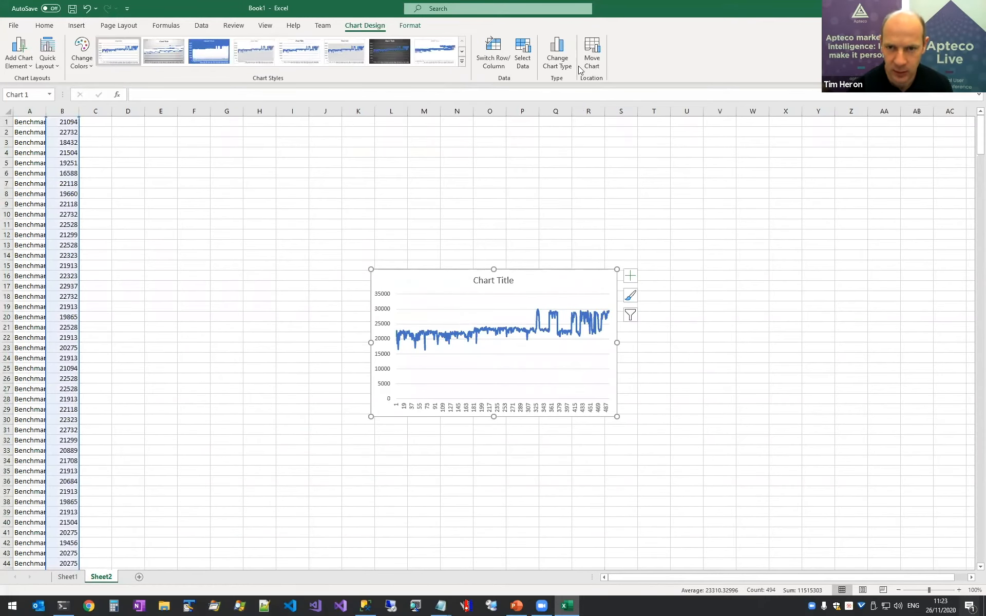
# Move the benchmark score chart to a new sheet named Chart1 and inspect the dip near point 188
pyautogui.click(592, 57)
pyautogui.hotkey('alt', 's')
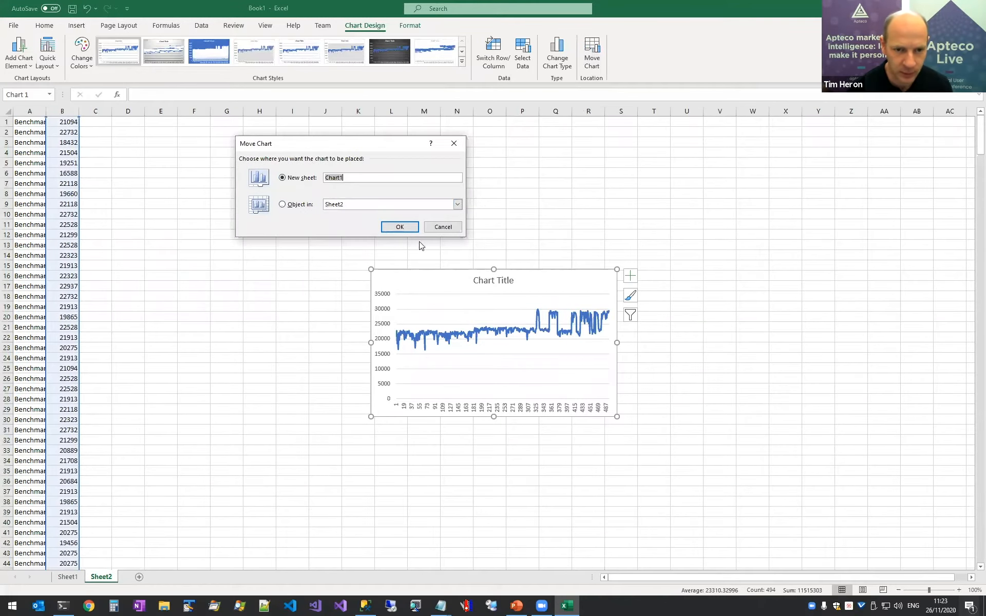
pyautogui.click(399, 227)
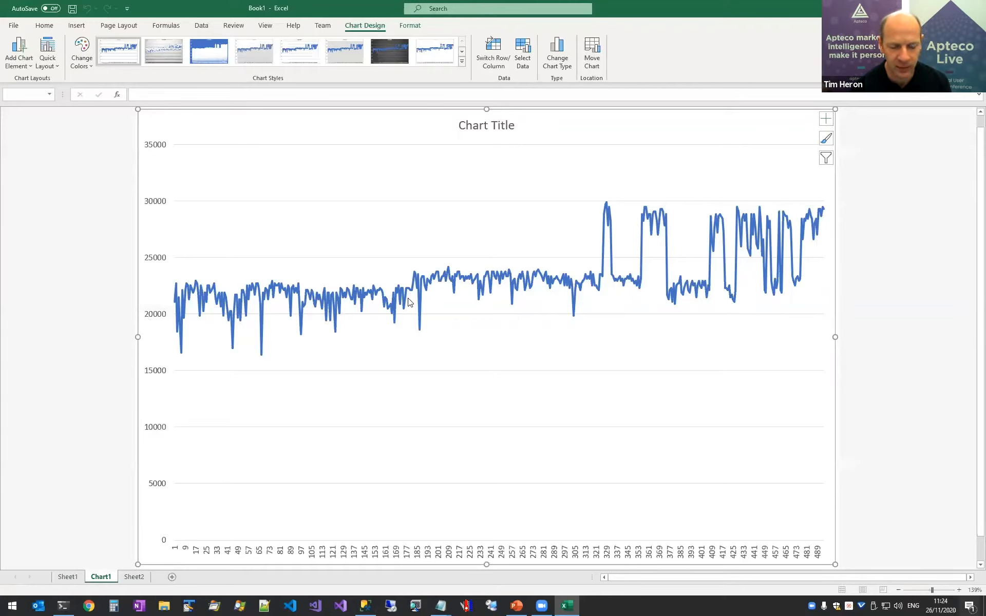
pyautogui.moveTo(424, 316)
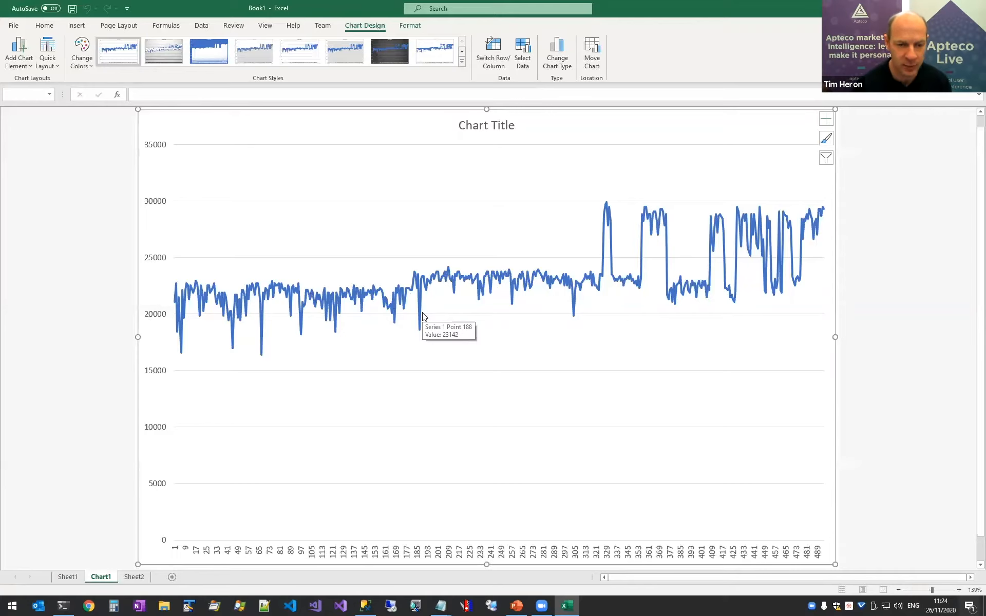
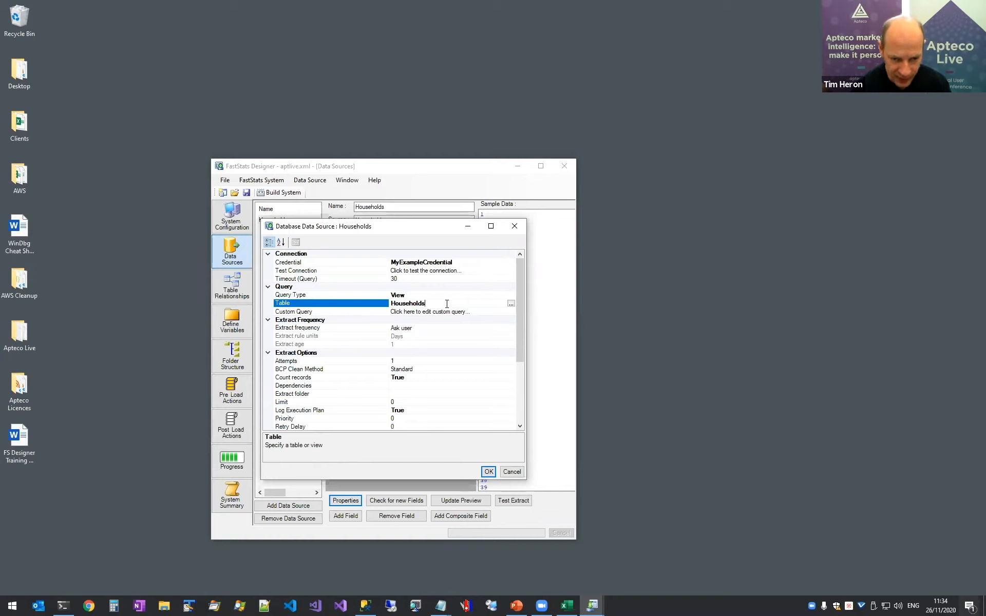
# In FastStats Designer, check the Log Execution Plan option in the Households data source's properties and accept the dialog
pyautogui.click(488, 472)
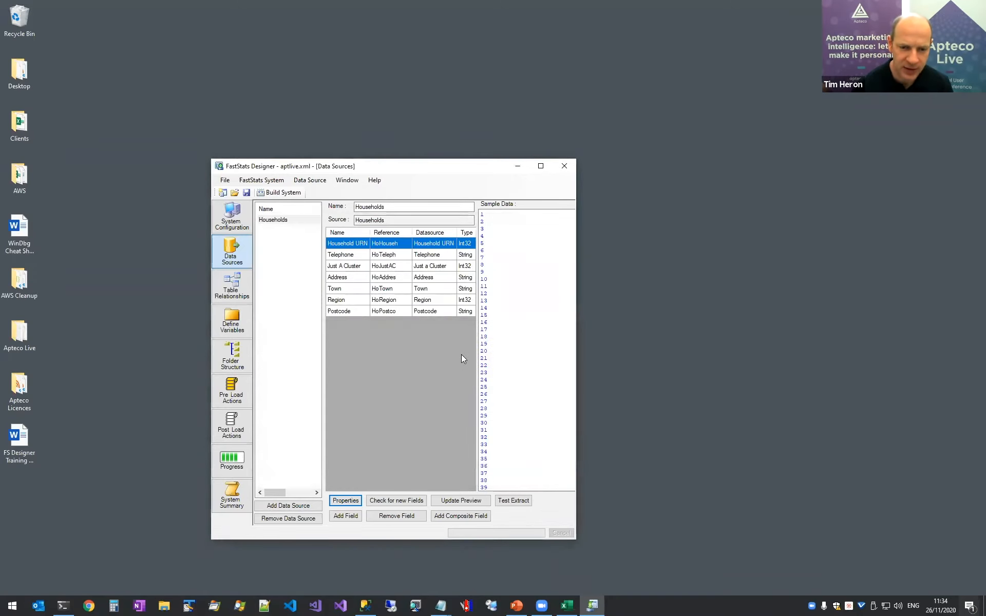
pyautogui.click(345, 501)
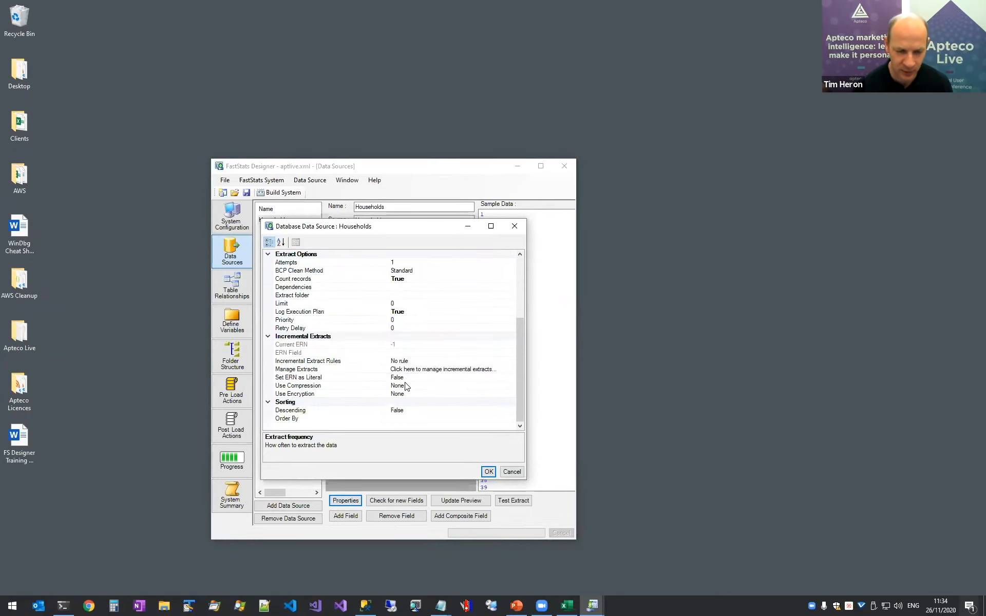
pyautogui.click(336, 315)
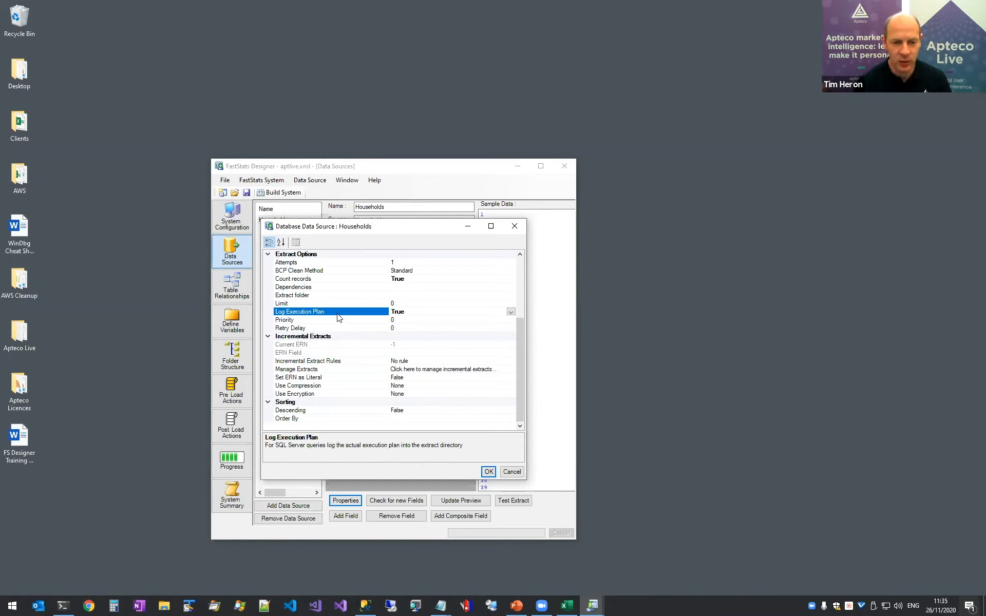
pyautogui.click(389, 311)
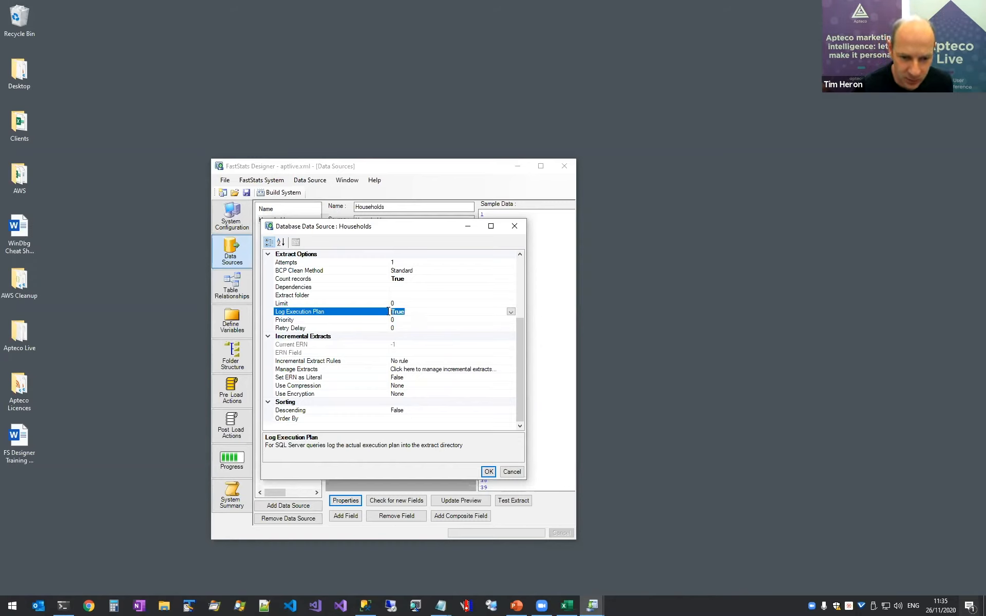
pyautogui.click(413, 309)
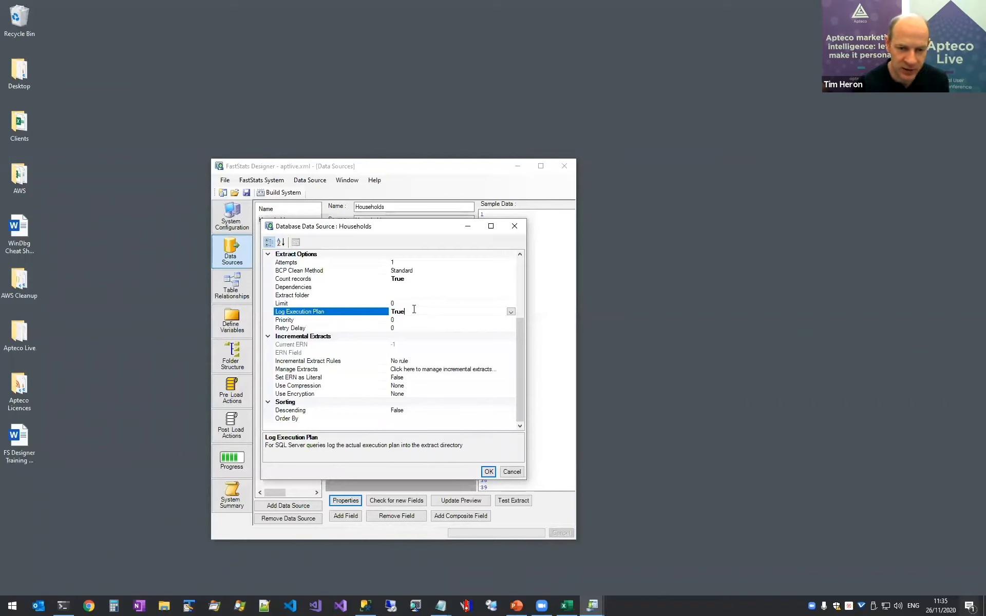
pyautogui.click(490, 473)
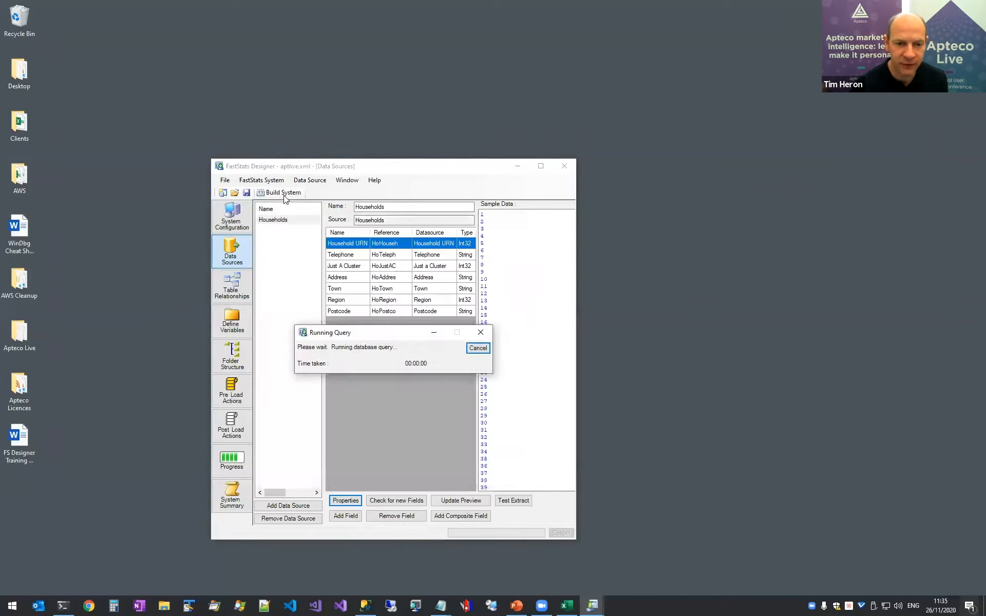
# Build the system, extracting the Households data source
pyautogui.click(280, 193)
pyautogui.click(517, 302)
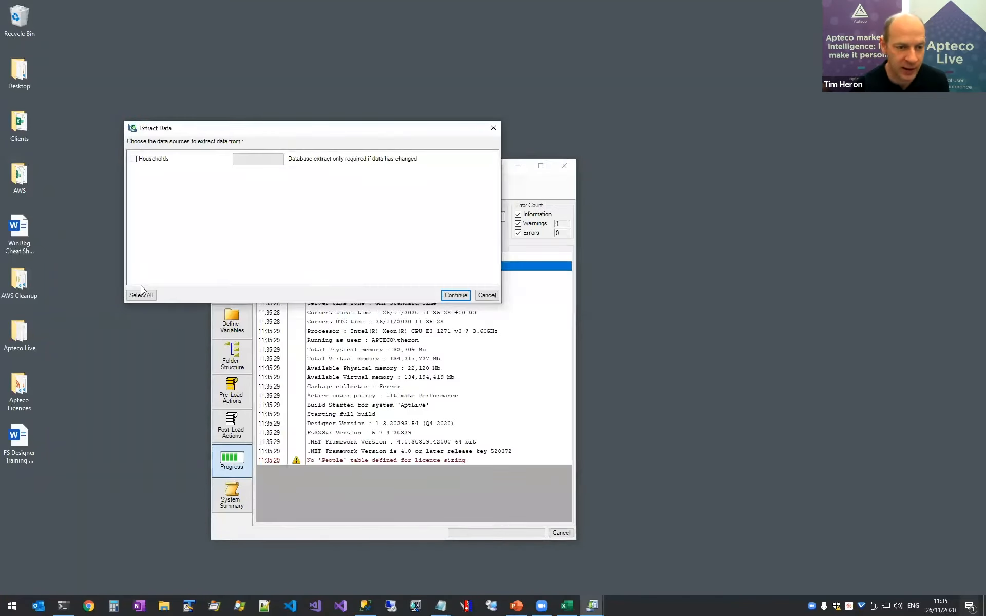
pyautogui.click(456, 295)
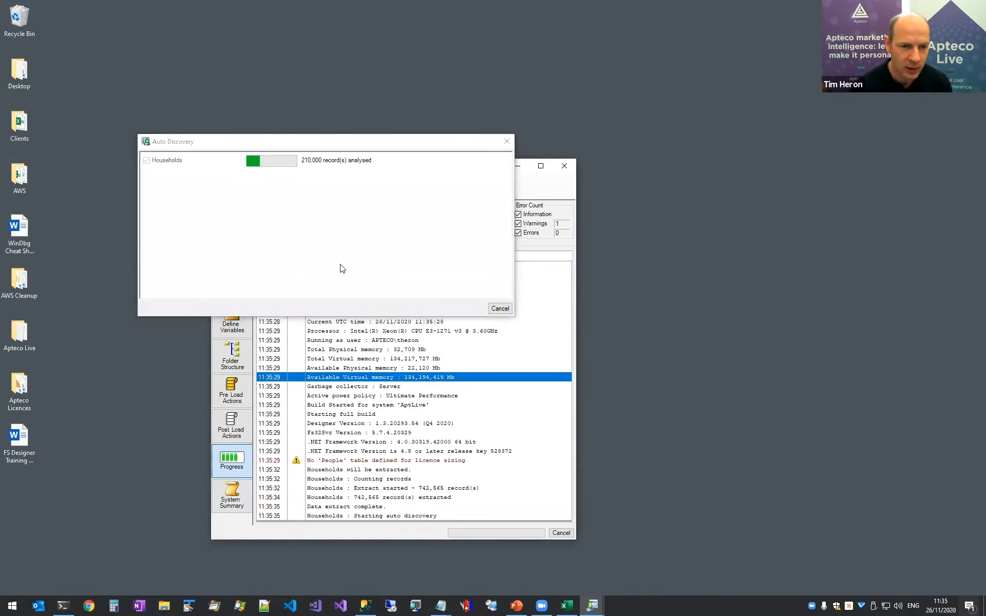
# Open the AptLive build folder from the System Configuration and go into its extract folder
pyautogui.click(231, 216)
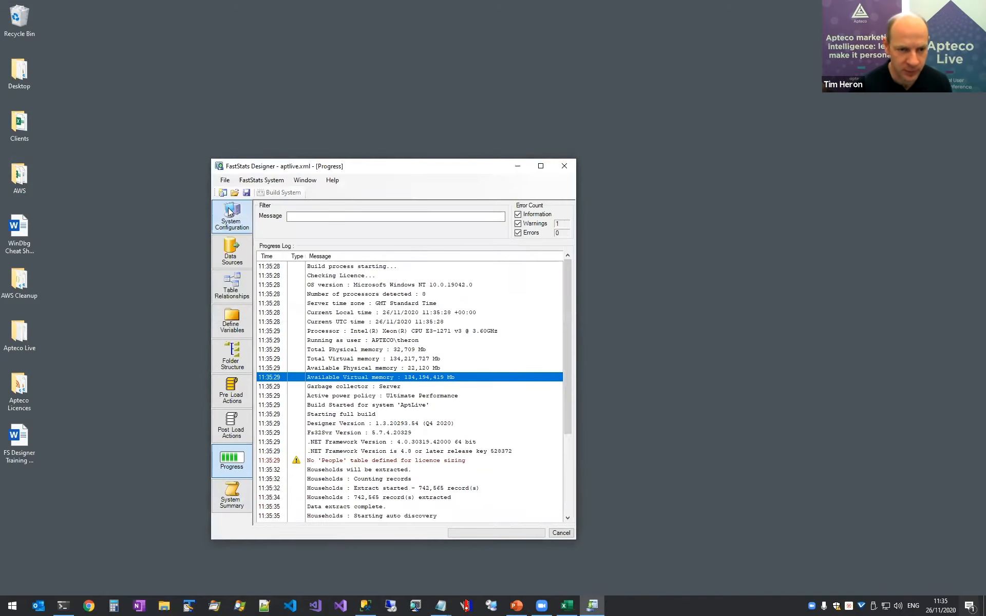
pyautogui.click(284, 206)
pyautogui.rightClick(552, 232)
pyautogui.click(555, 232)
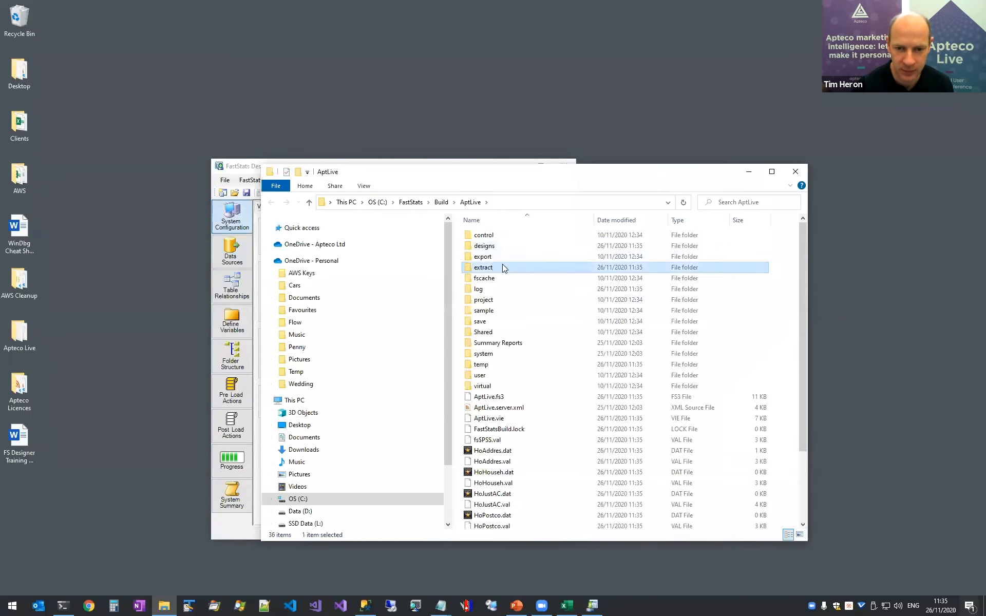
pyautogui.doubleClick(486, 267)
# Open Households.txt.sqlplan in SQL Server Management Studio and examine the properties of the Household_Basic table scan
pyautogui.click(518, 279)
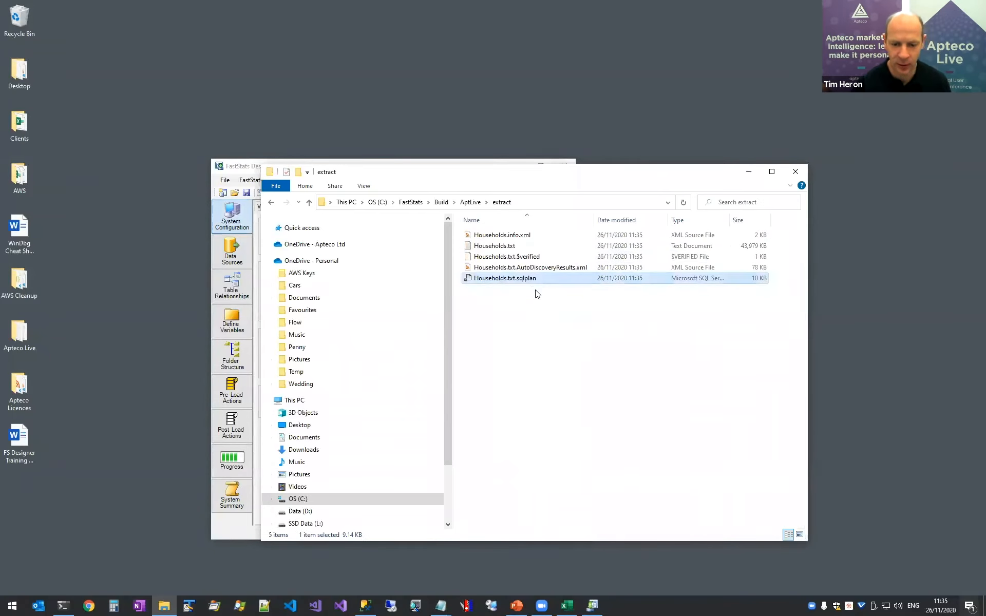
pyautogui.moveTo(506, 280); pyautogui.dragTo(398, 264)
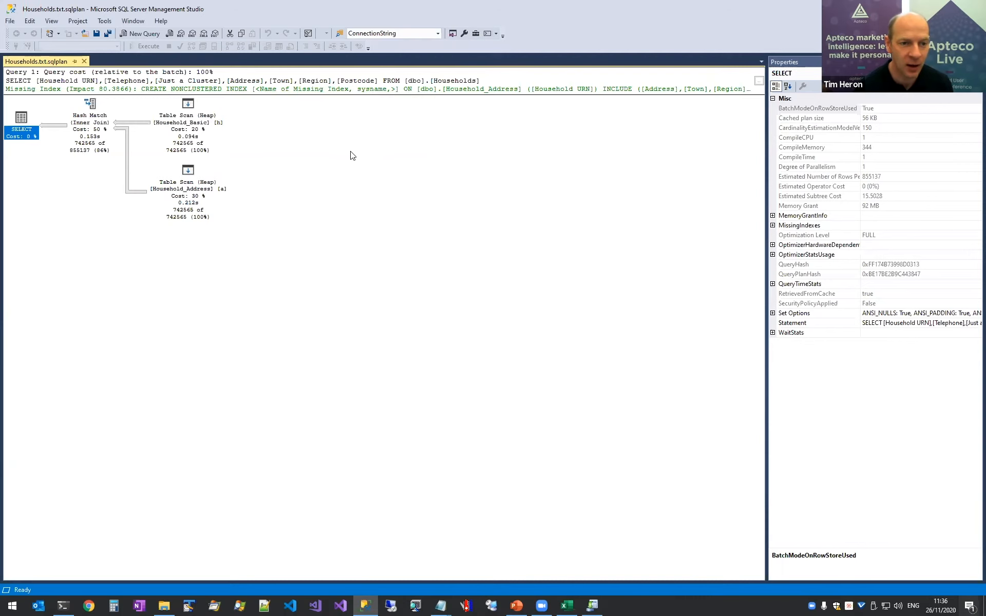
pyautogui.click(188, 117)
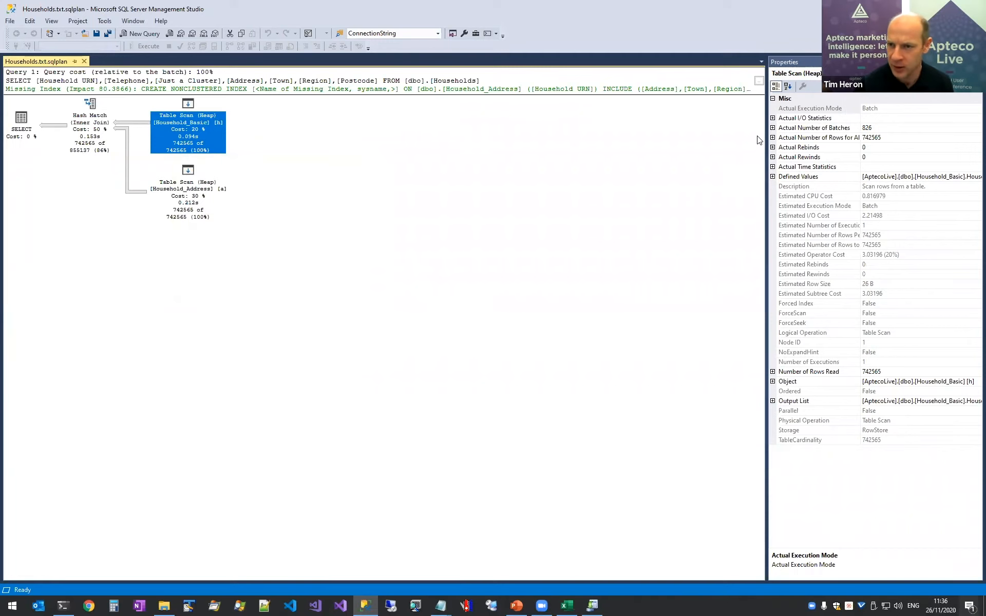
# Examine the Actual I/O Statistics and logical reads of the Household_Basic table scan, and those of the Hash Match join
pyautogui.click(773, 118)
pyautogui.click(893, 158)
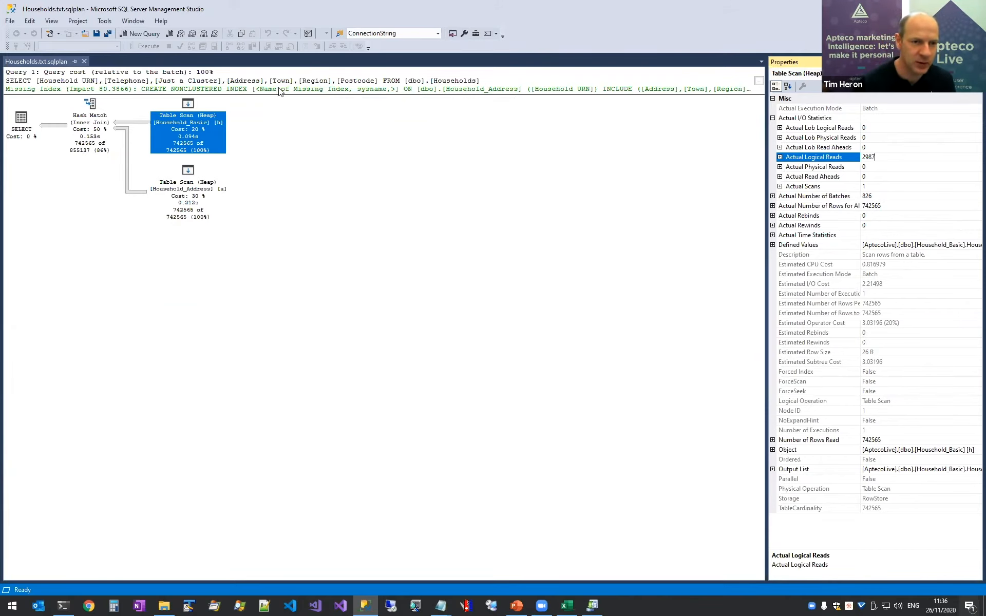
pyautogui.click(95, 117)
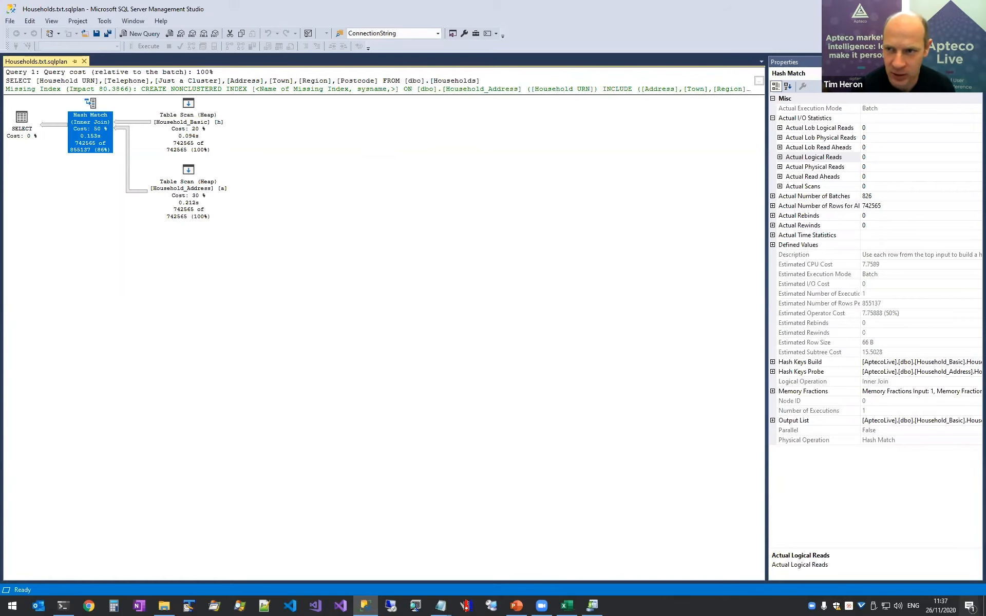
# Clear away the execution plan and extract folder windows, and reposition and enlarge the FastStats Designer window
pyautogui.click(938, 8)
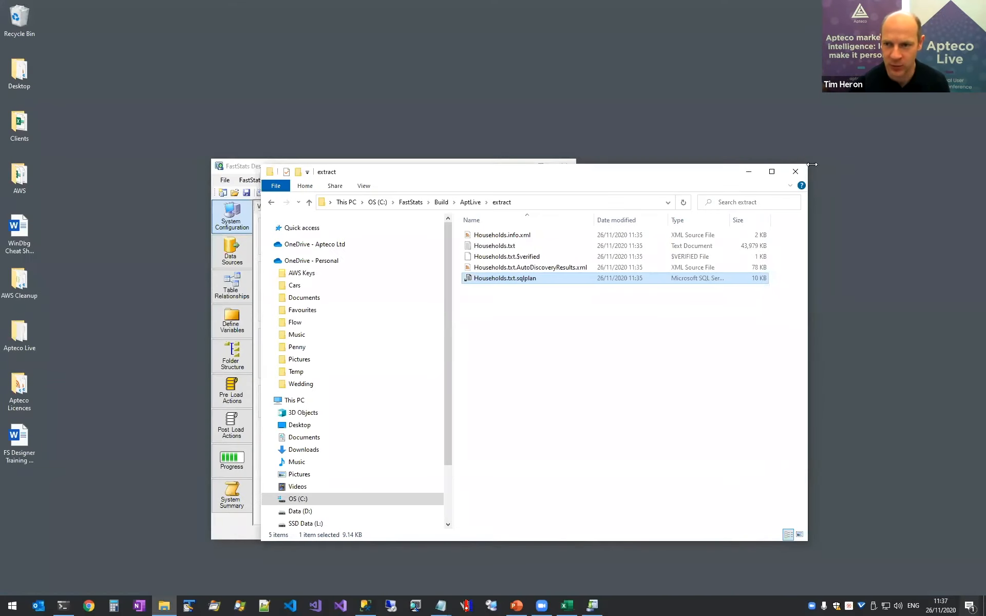
pyautogui.click(795, 171)
pyautogui.moveTo(431, 164); pyautogui.dragTo(384, 64)
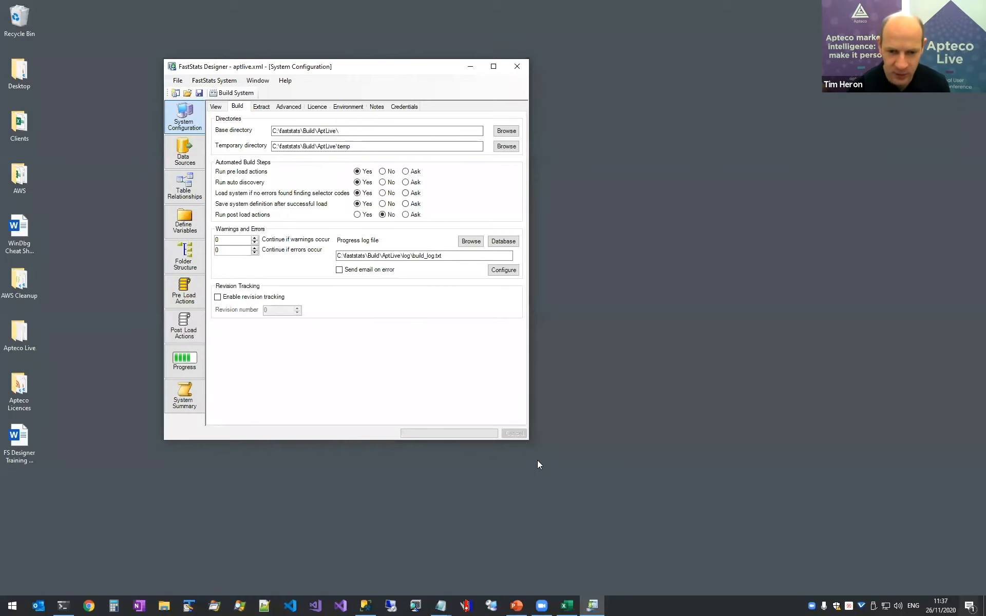
pyautogui.moveTo(528, 440); pyautogui.dragTo(680, 553)
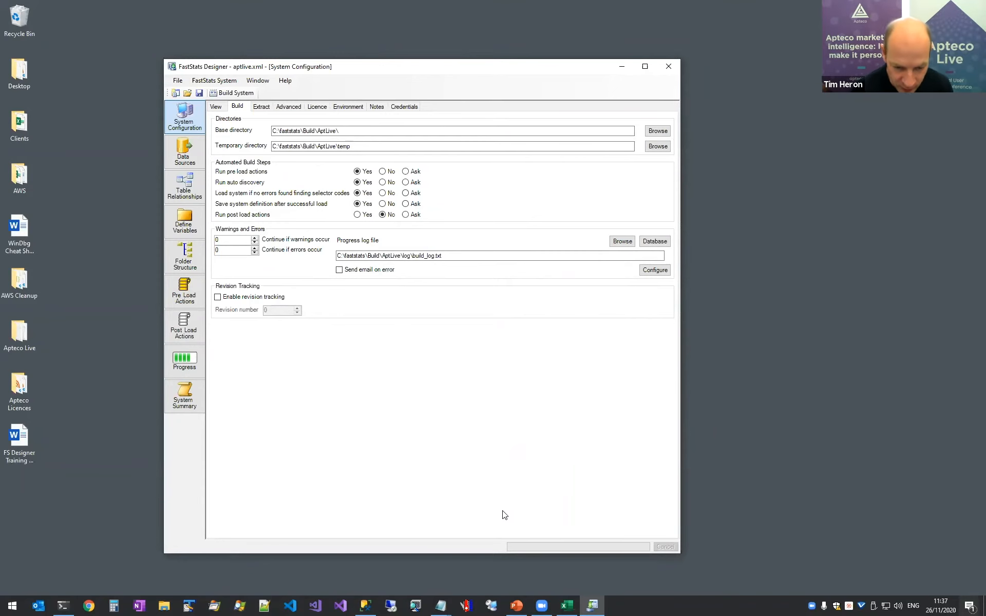
# Switch to the PowerPoint presentation, start the slide show from the Extract Performance slide and advance to the System Configuration slide
pyautogui.click(517, 605)
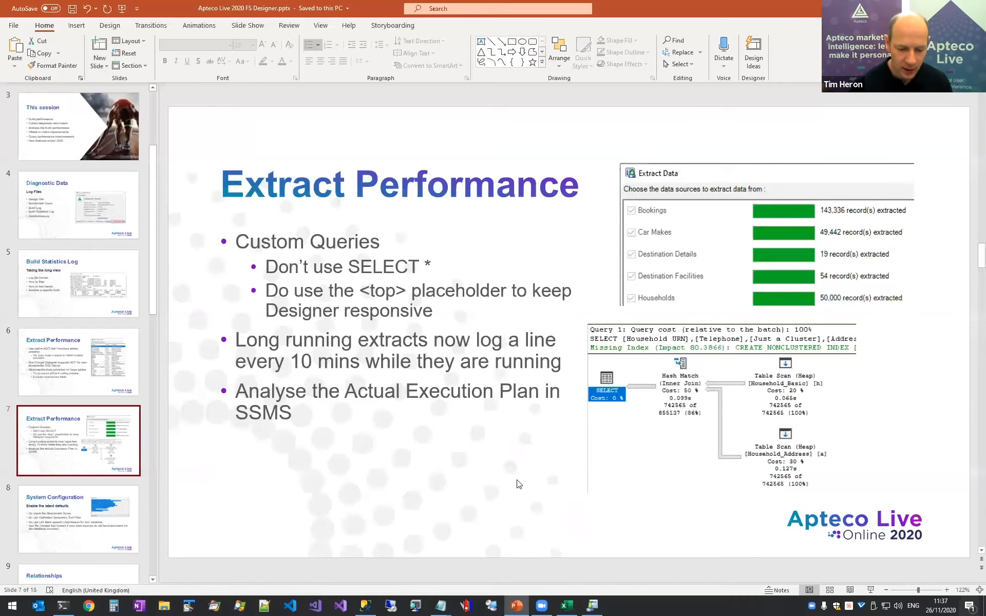
pyautogui.hotkey('shift', 'F5')
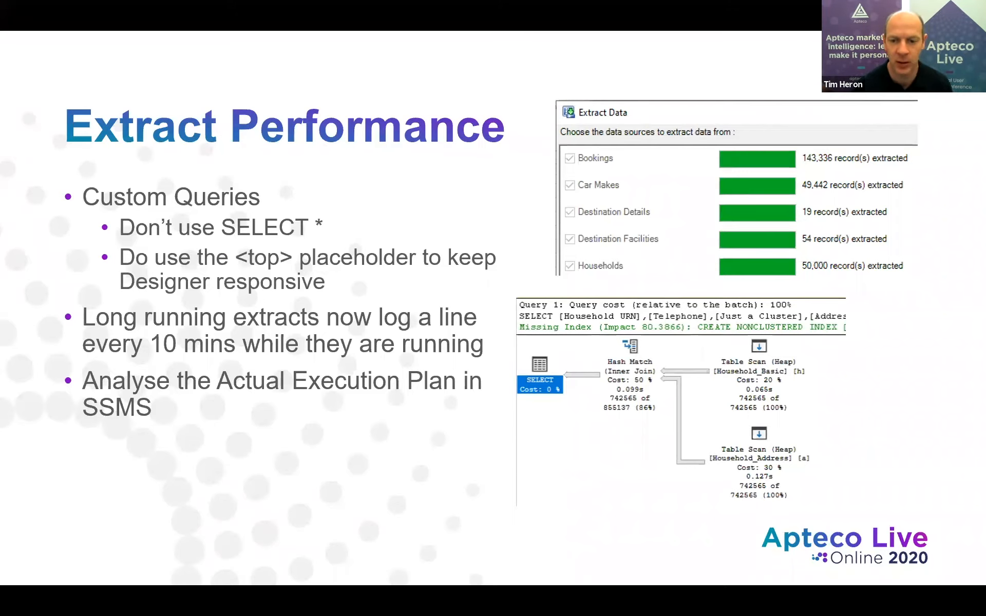
pyautogui.press('Right')
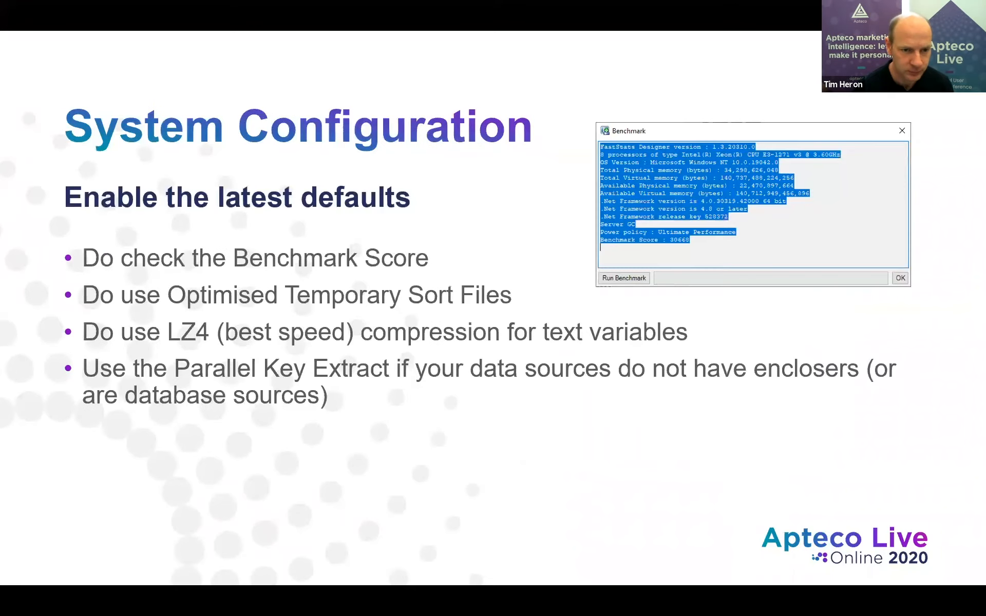